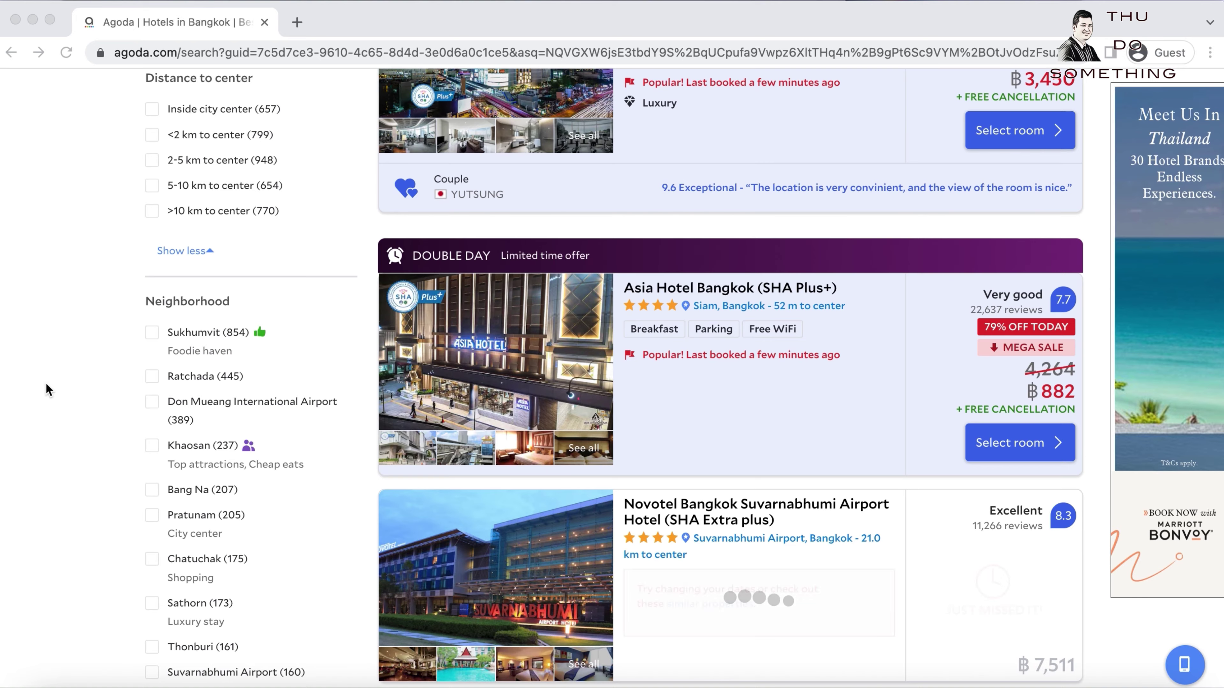
Filter the Bangkok hotel results by the 'Pay at the hotel' payment option.
scroll(46, 383, down, 10)
scroll(46, 383, down, 1)
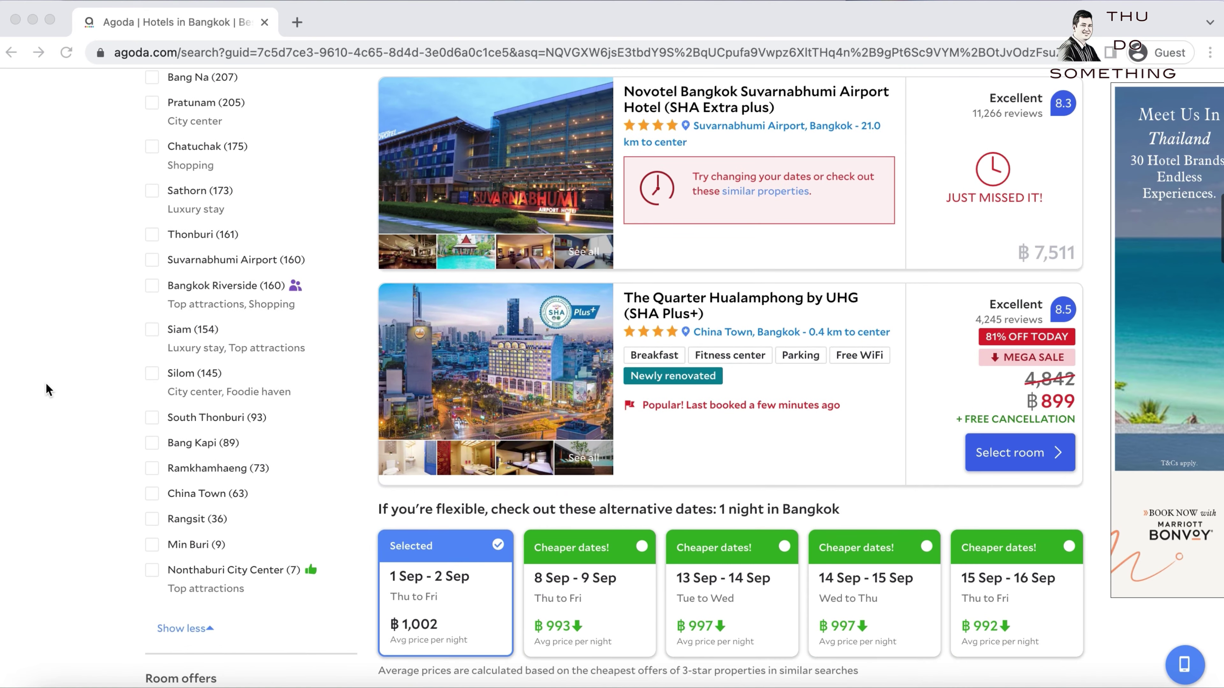
scroll(46, 384, down, 10)
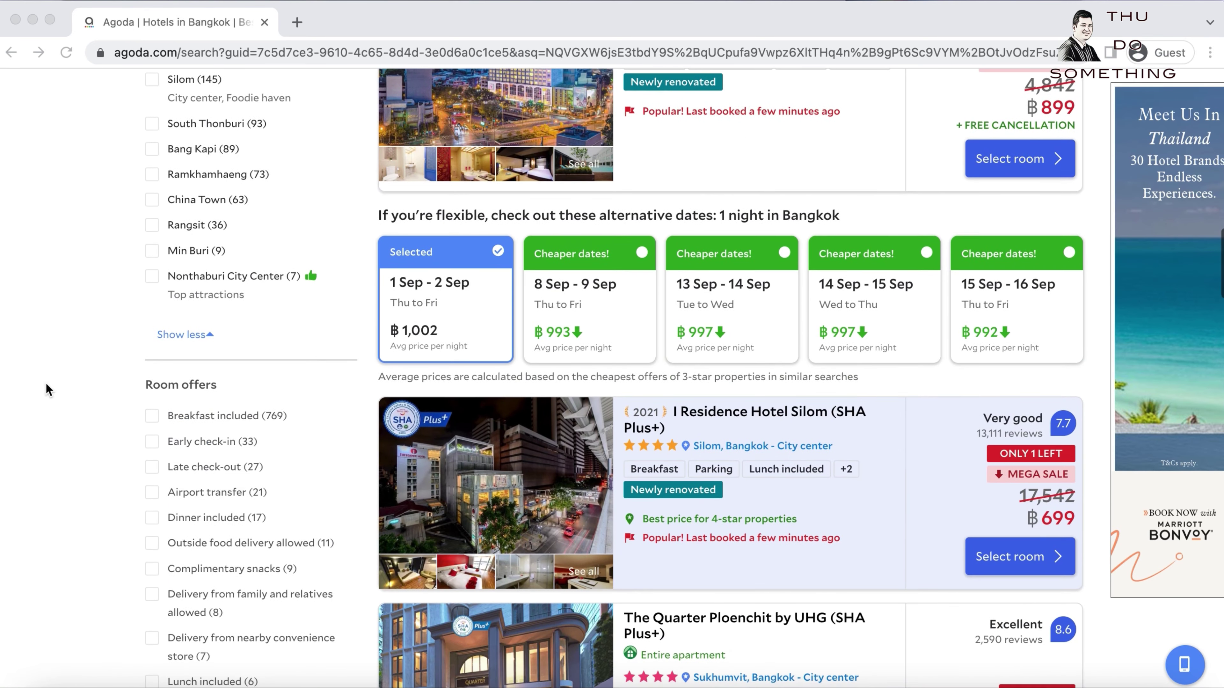
scroll(46, 383, down, 20)
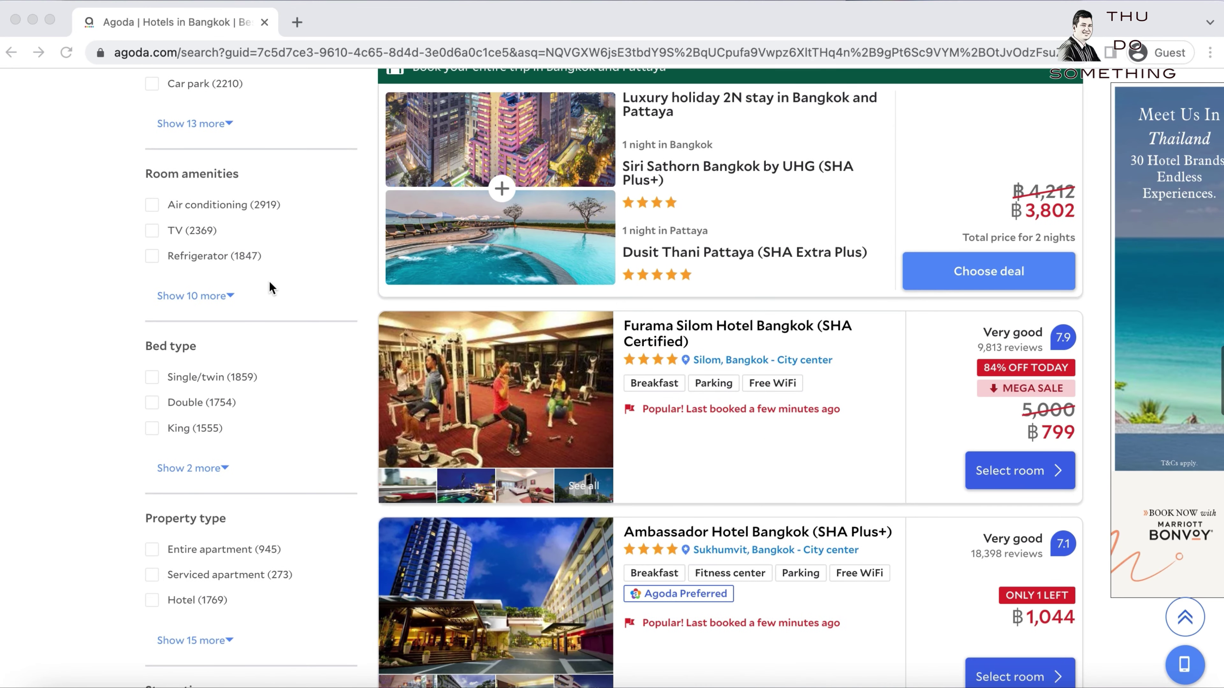
scroll(175, 511, down, 20)
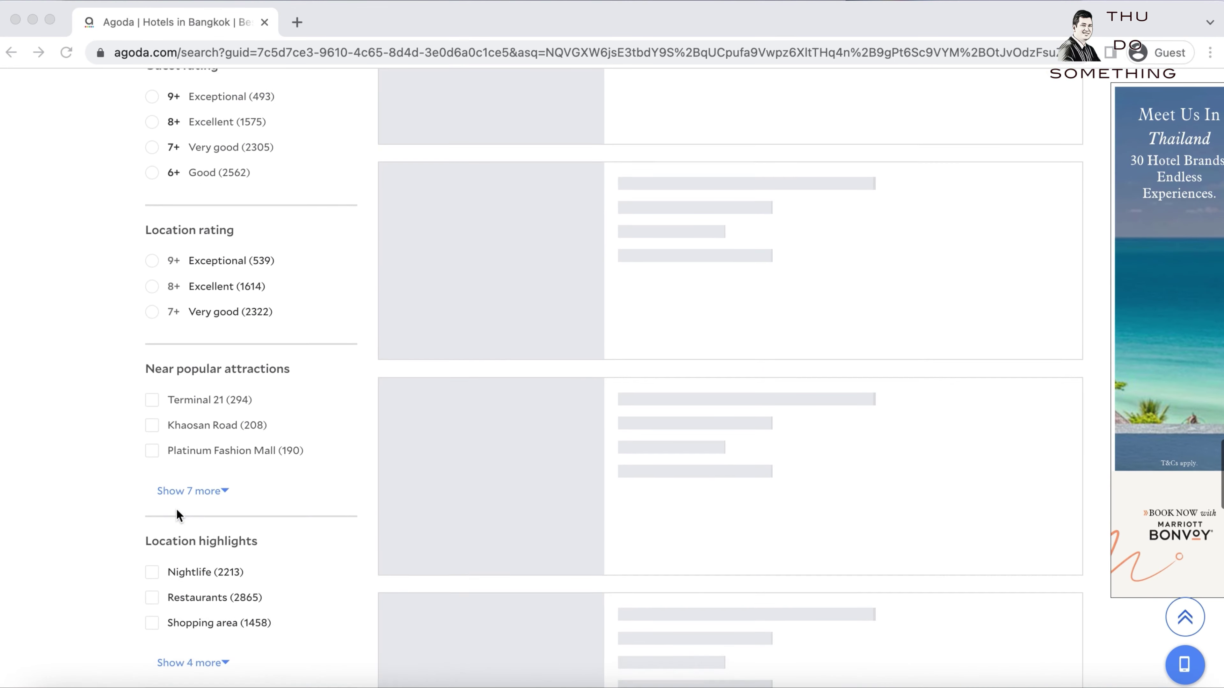
scroll(177, 509, down, 17)
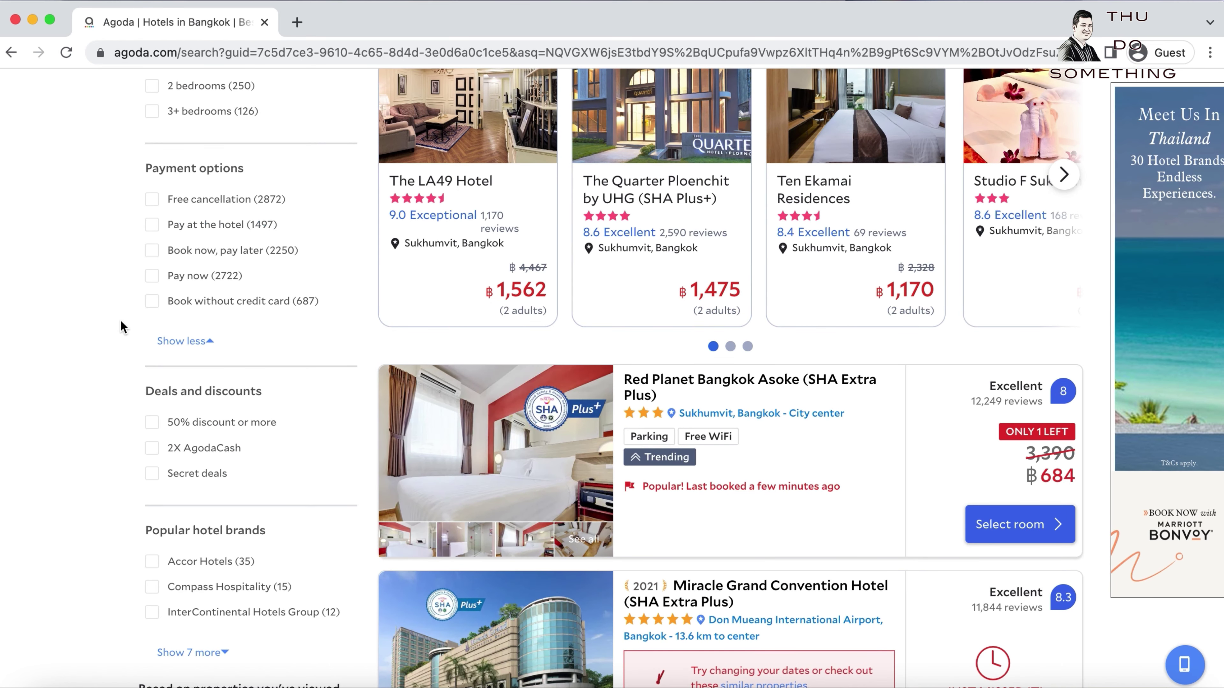
click(152, 225)
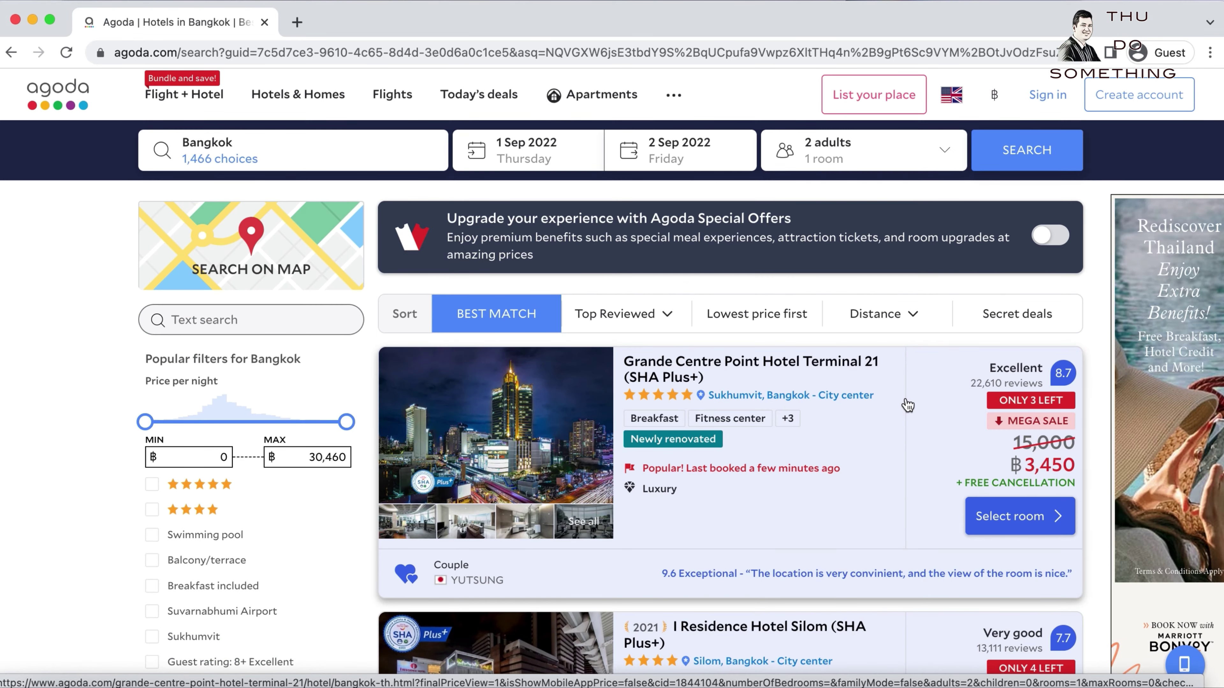
scroll(908, 405, down, 5)
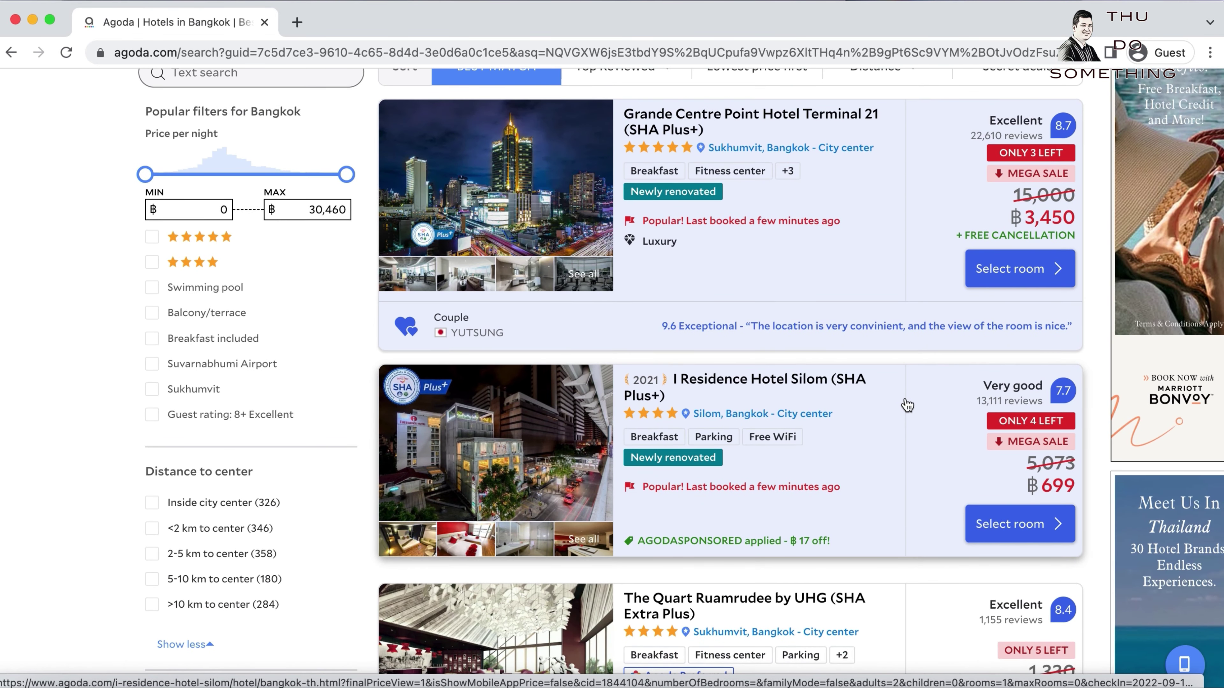
scroll(908, 404, up, 4)
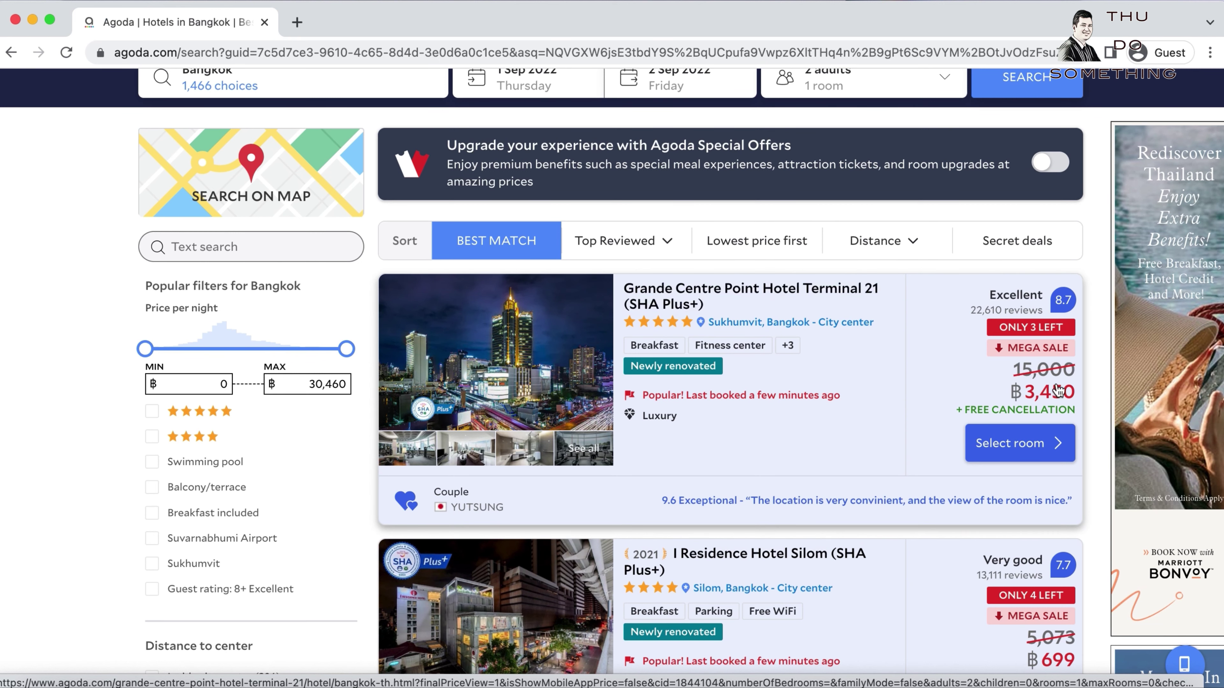
Open the Grande Centre Point Hotel Terminal 21 page and view its room choices.
click(711, 297)
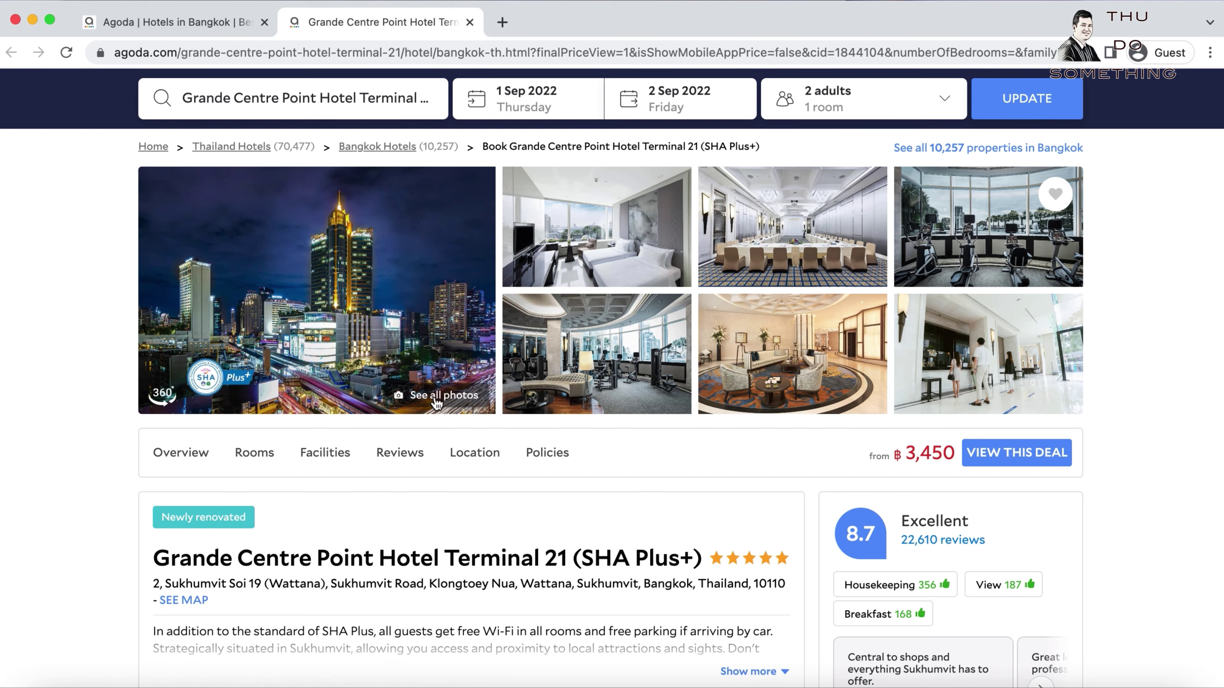
click(269, 453)
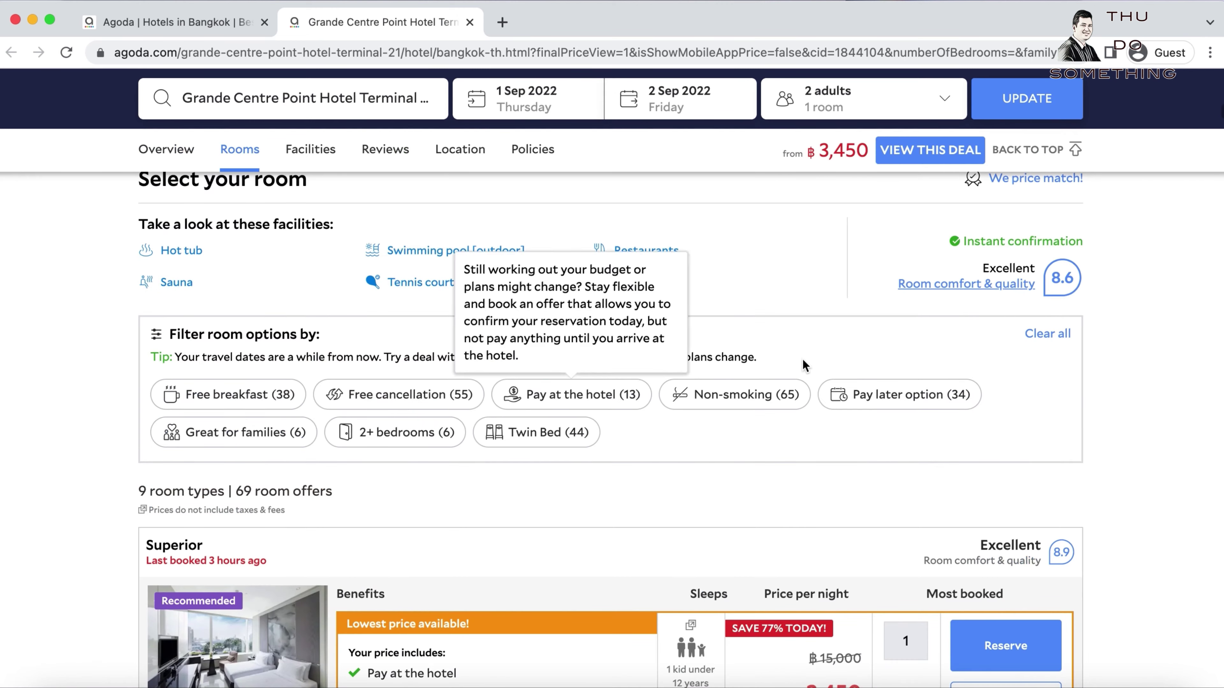
scroll(802, 364, down, 5)
scroll(808, 366, up, 15)
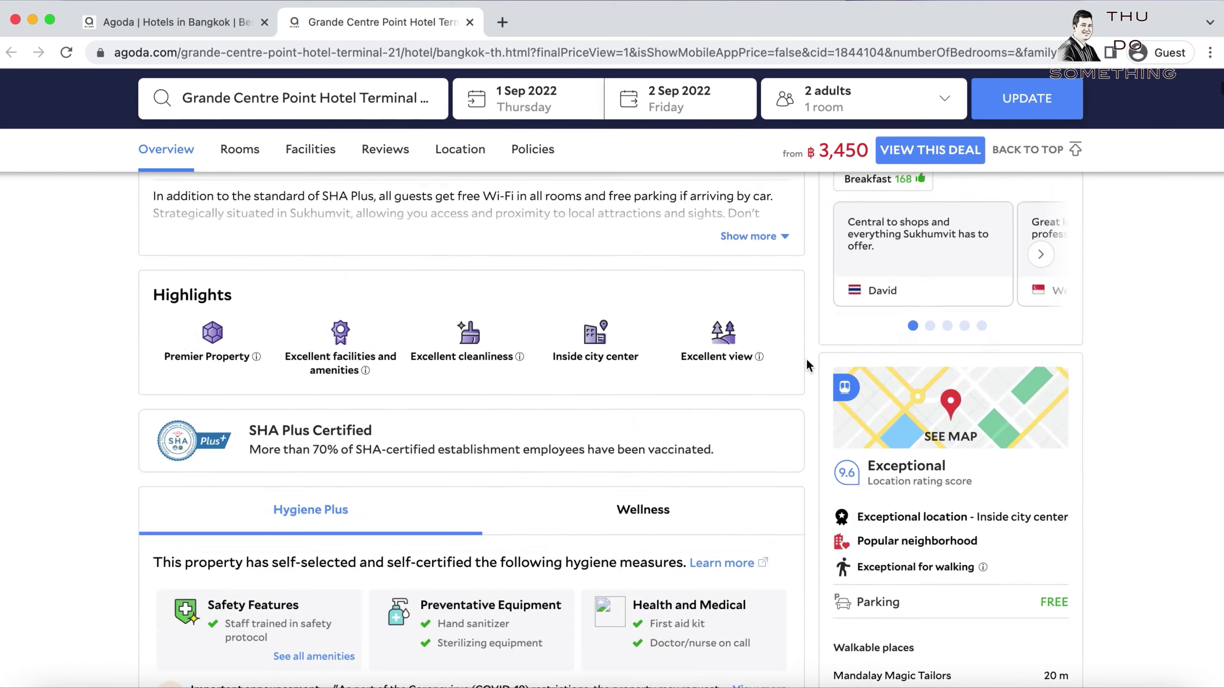
scroll(807, 363, down, 8)
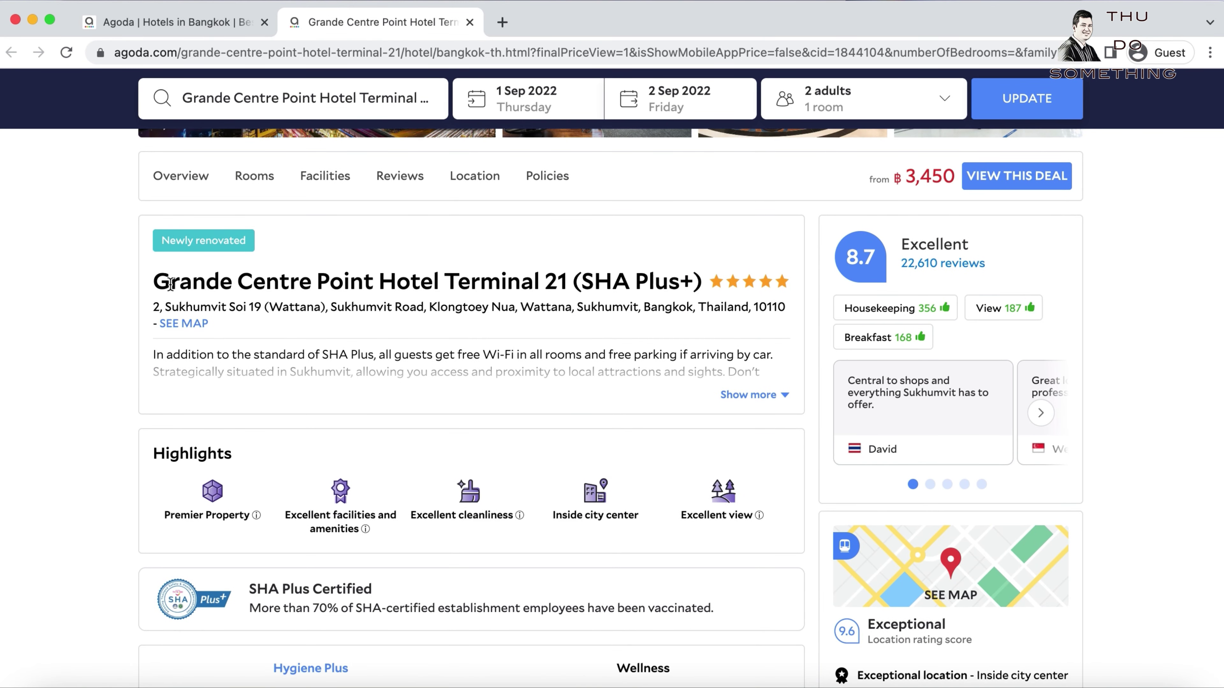
Highlight the hotel name, then view and close the hotel's location map.
drag(153, 286, 396, 283)
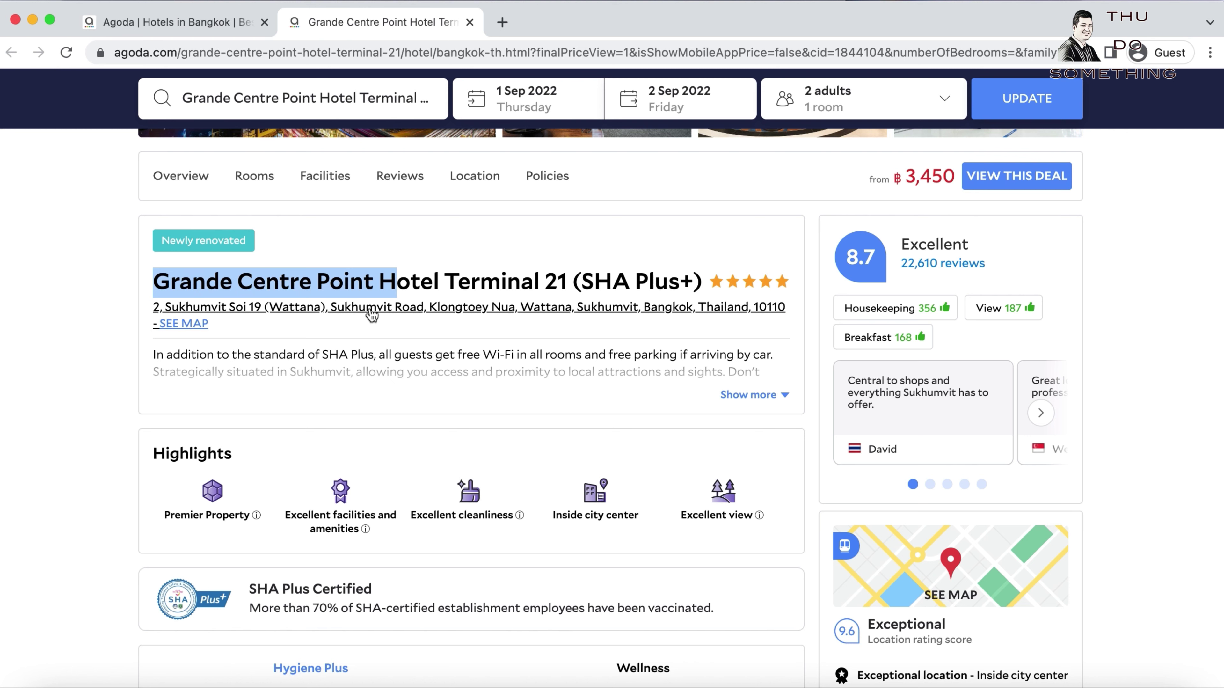
click(185, 325)
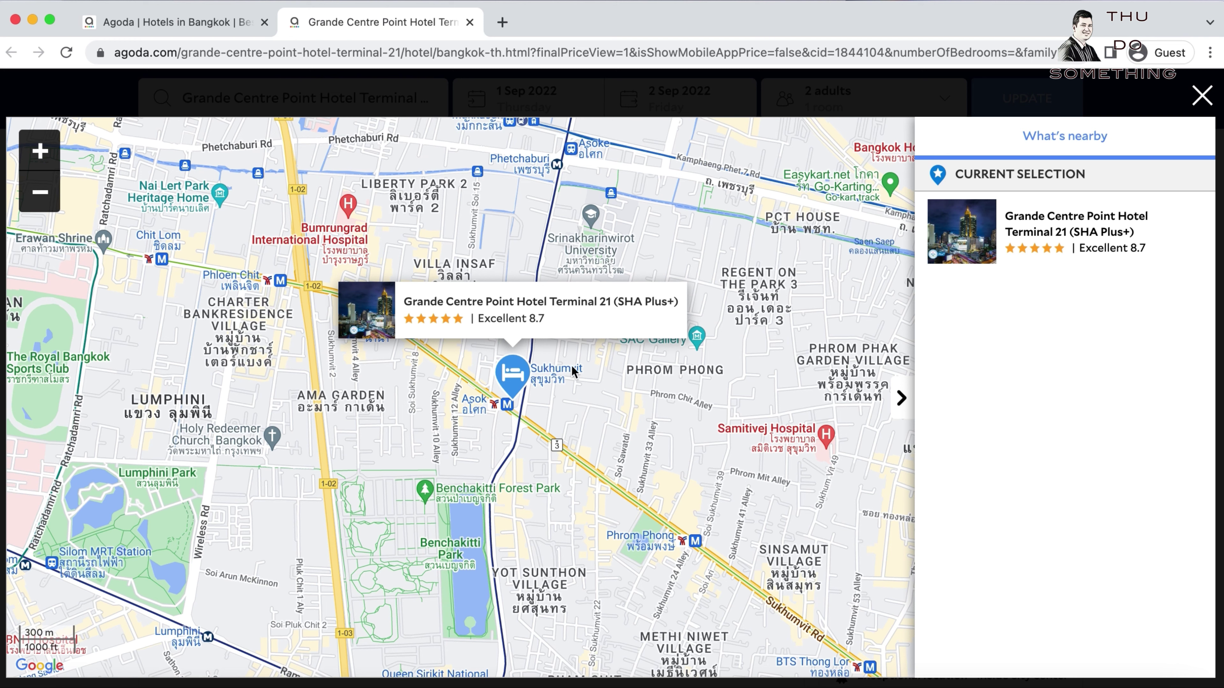
click(1202, 98)
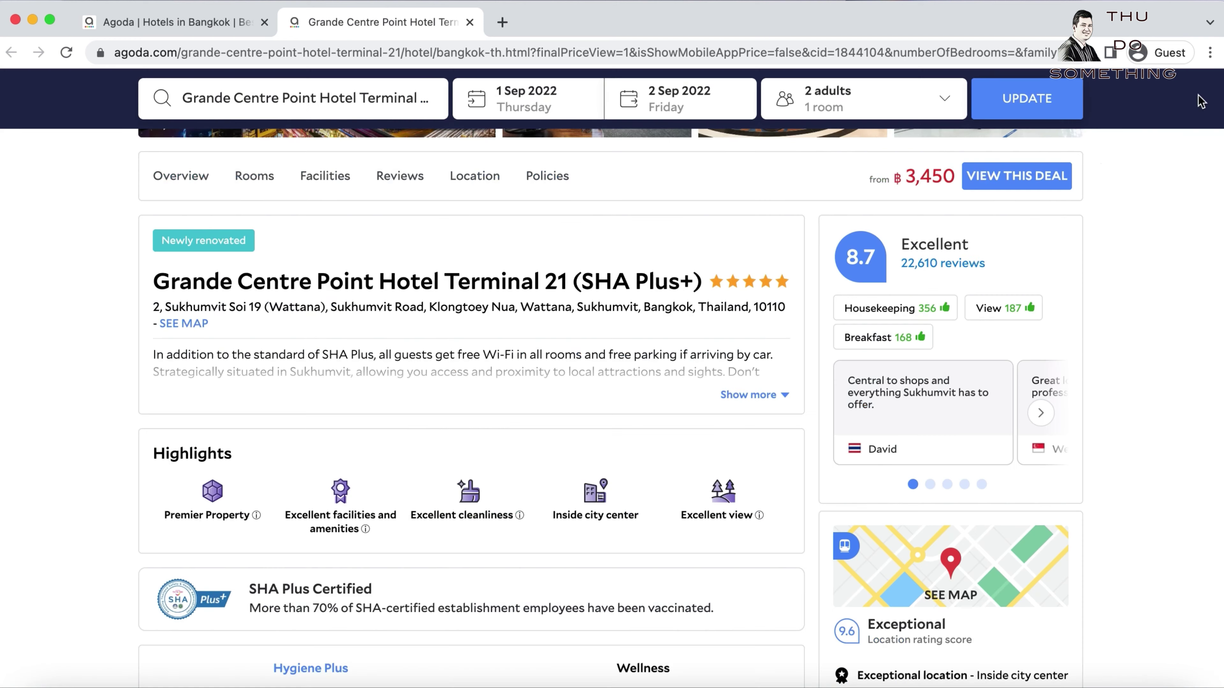
scroll(448, 433, down, 5)
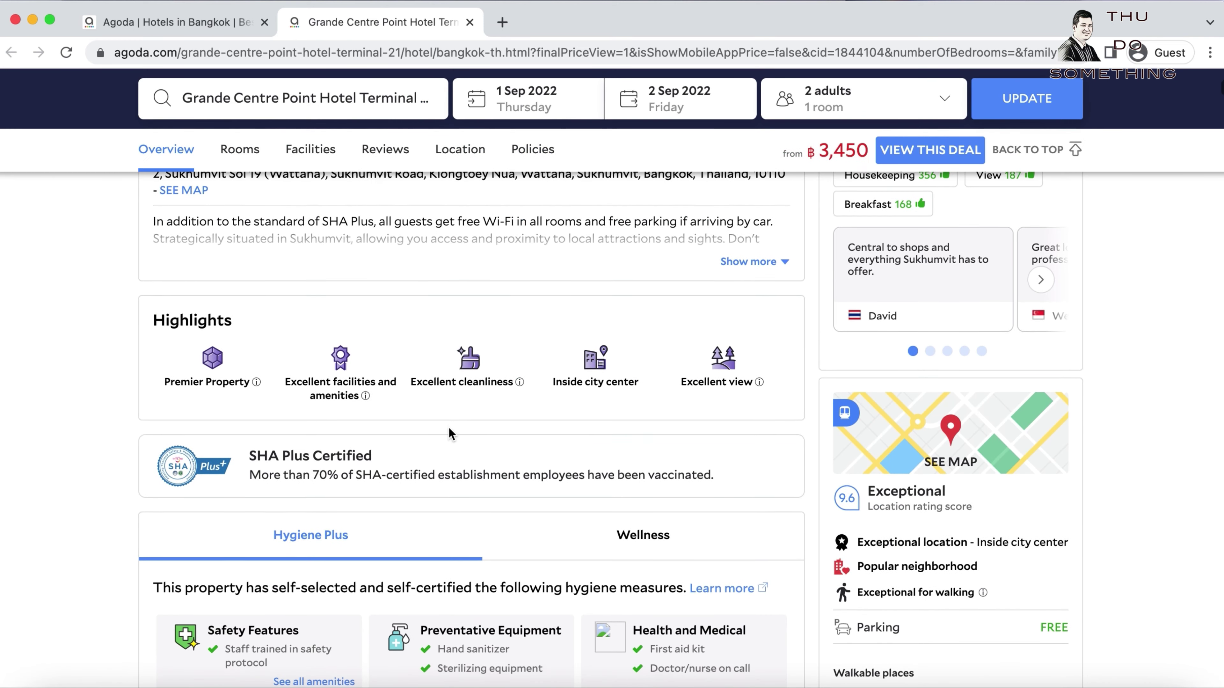
scroll(449, 428, down, 10)
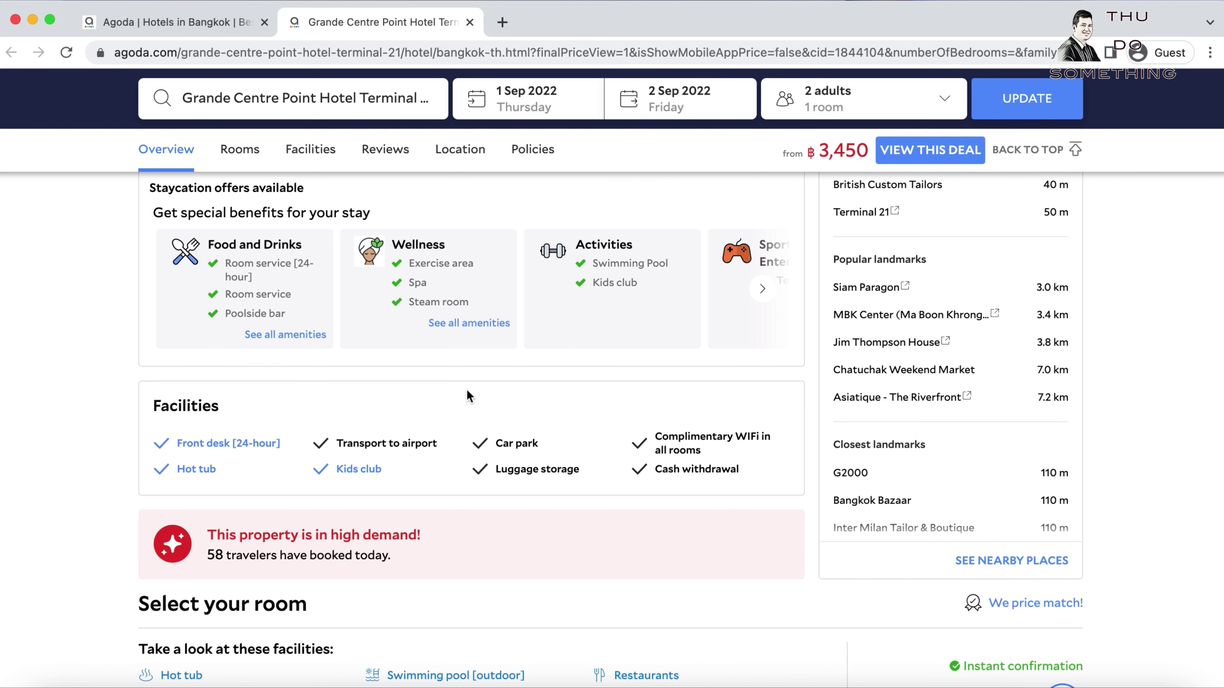
scroll(467, 390, up, 1)
scroll(468, 390, down, 6)
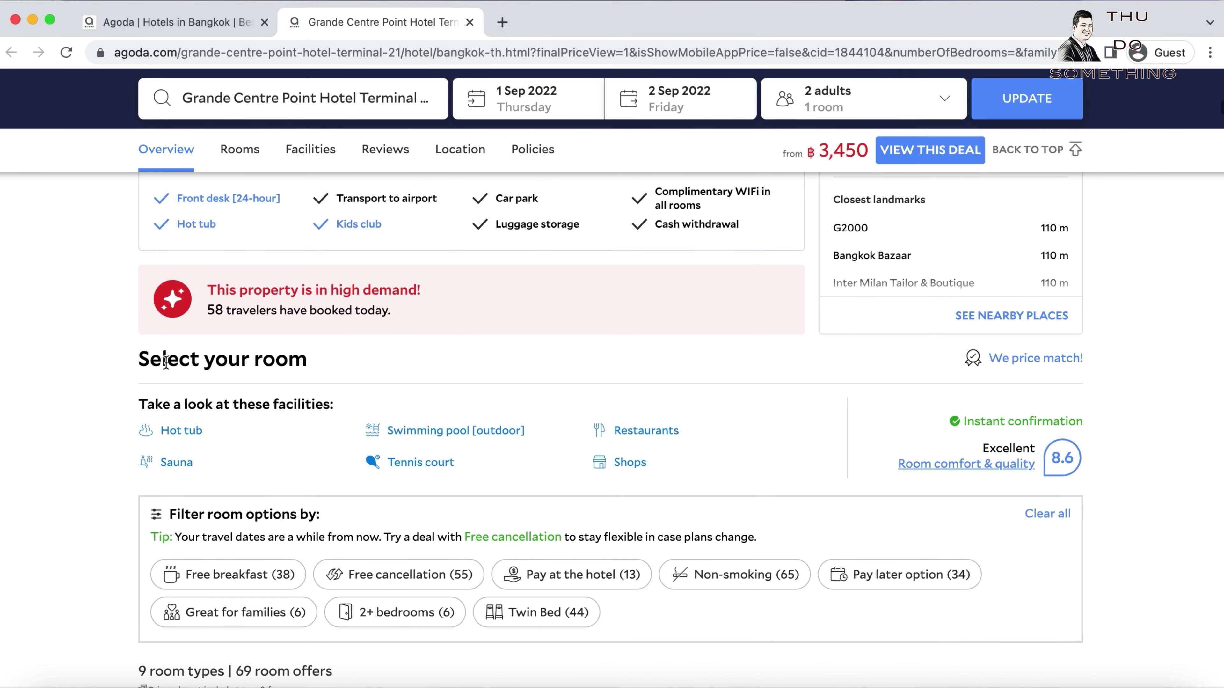
scroll(464, 355, down, 8)
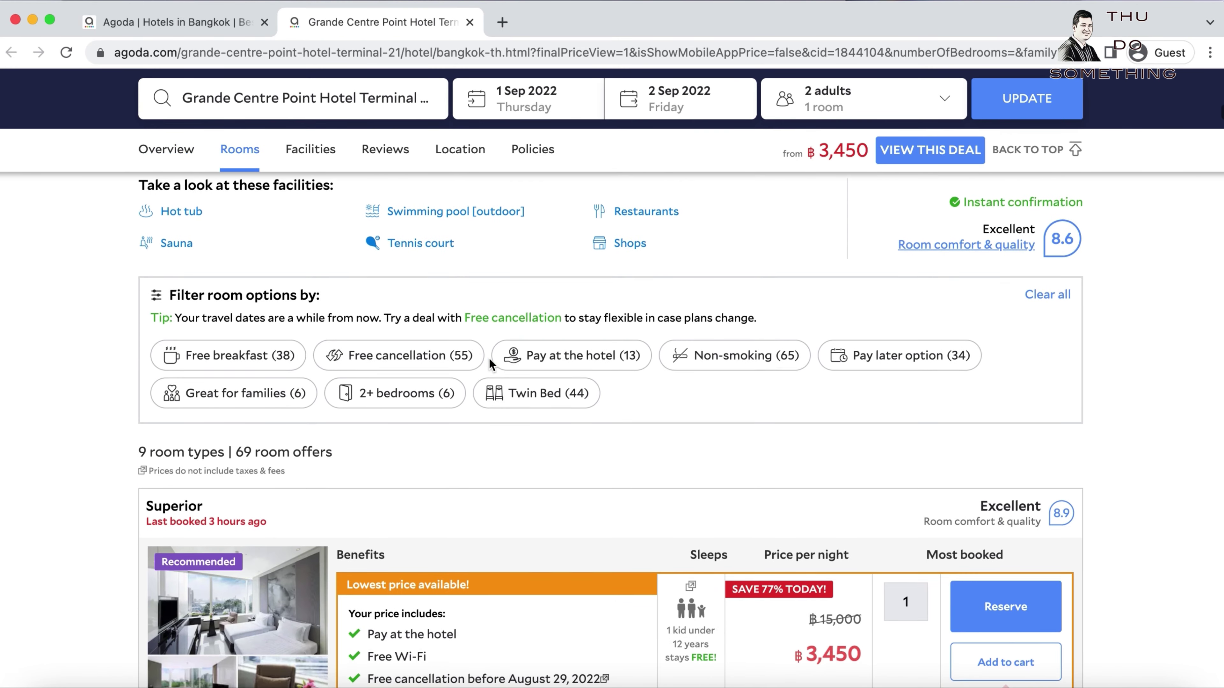
mouse_move(328, 464)
scroll(329, 454, down, 5)
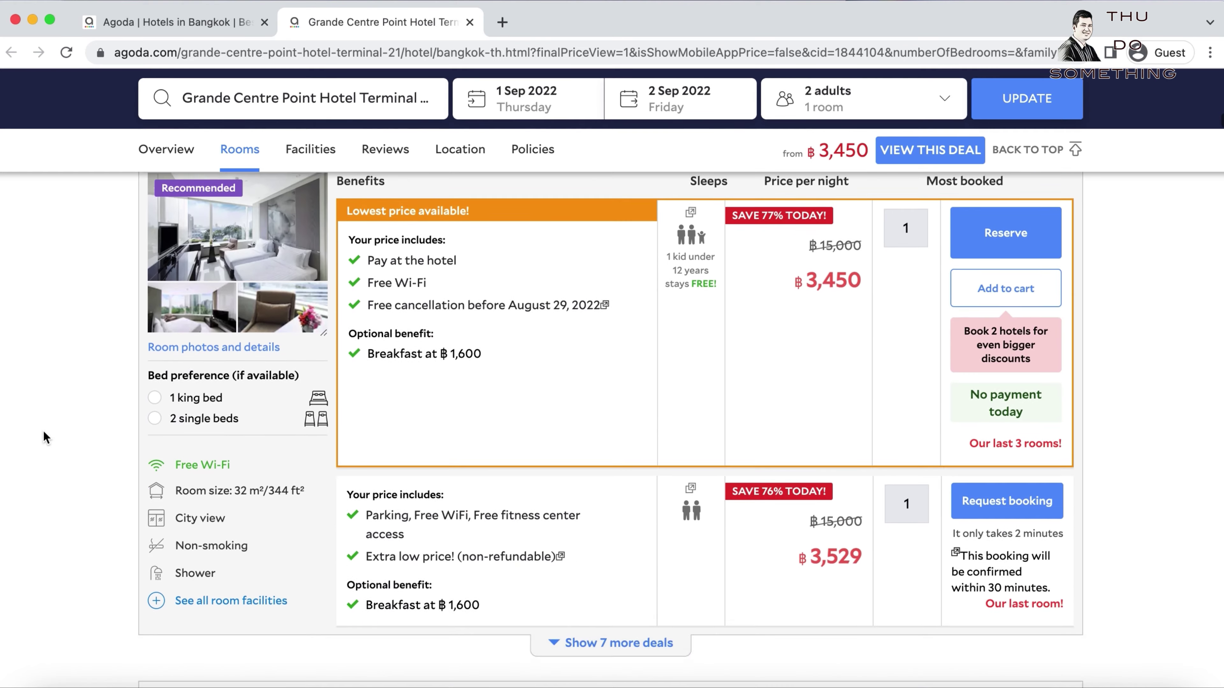
scroll(41, 432, up, 2)
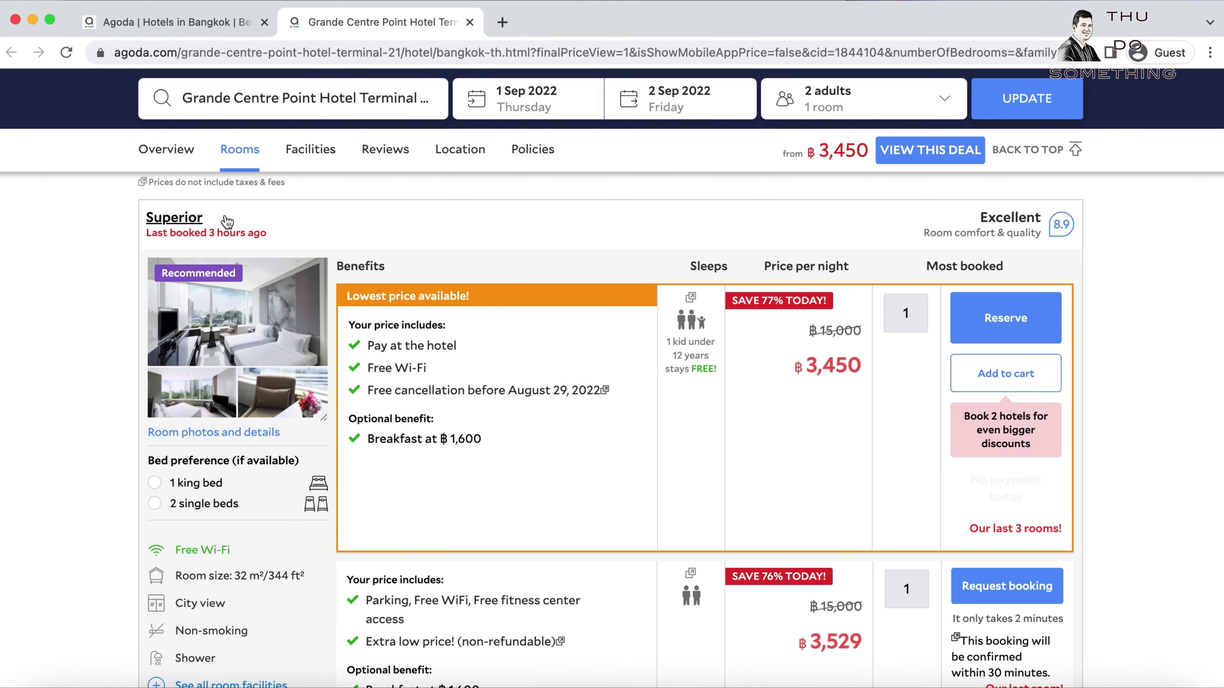
mouse_move(457, 294)
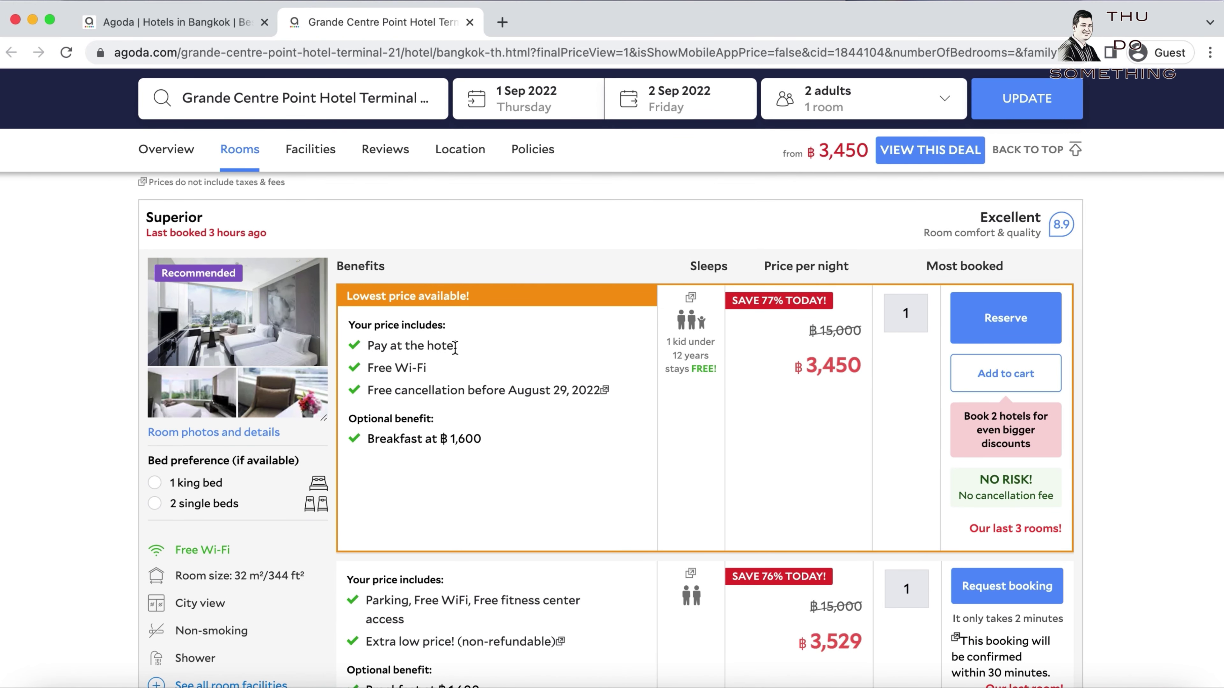
drag(464, 351, 366, 354)
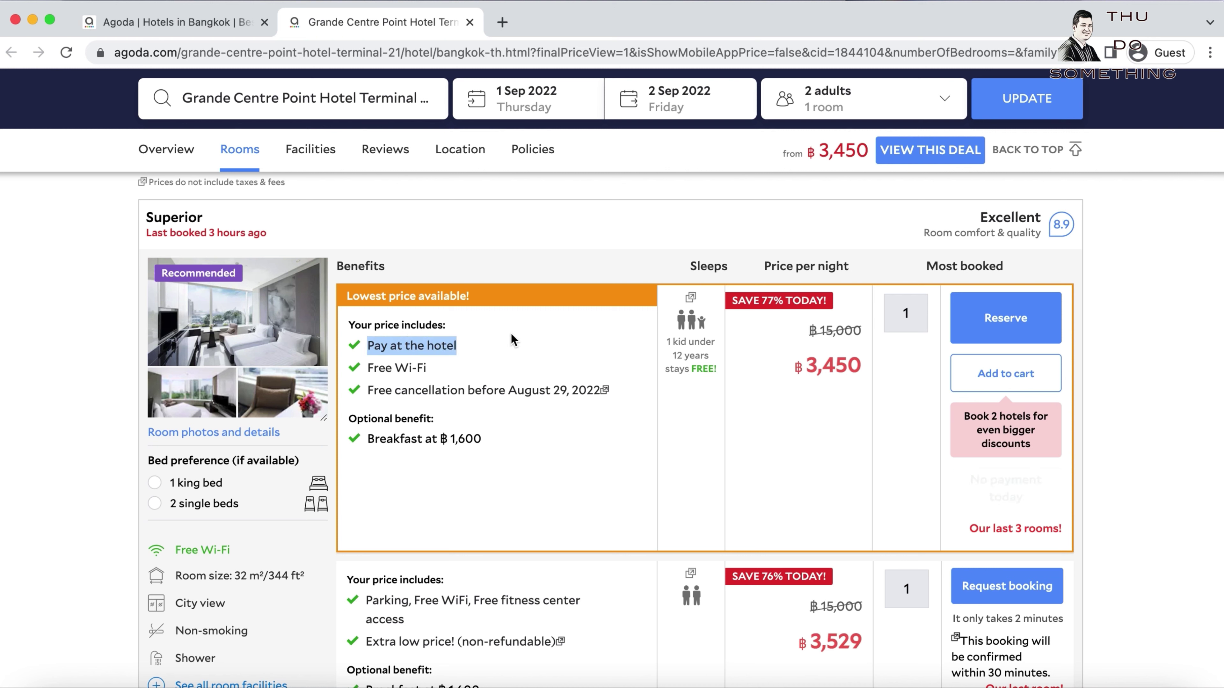
click(492, 348)
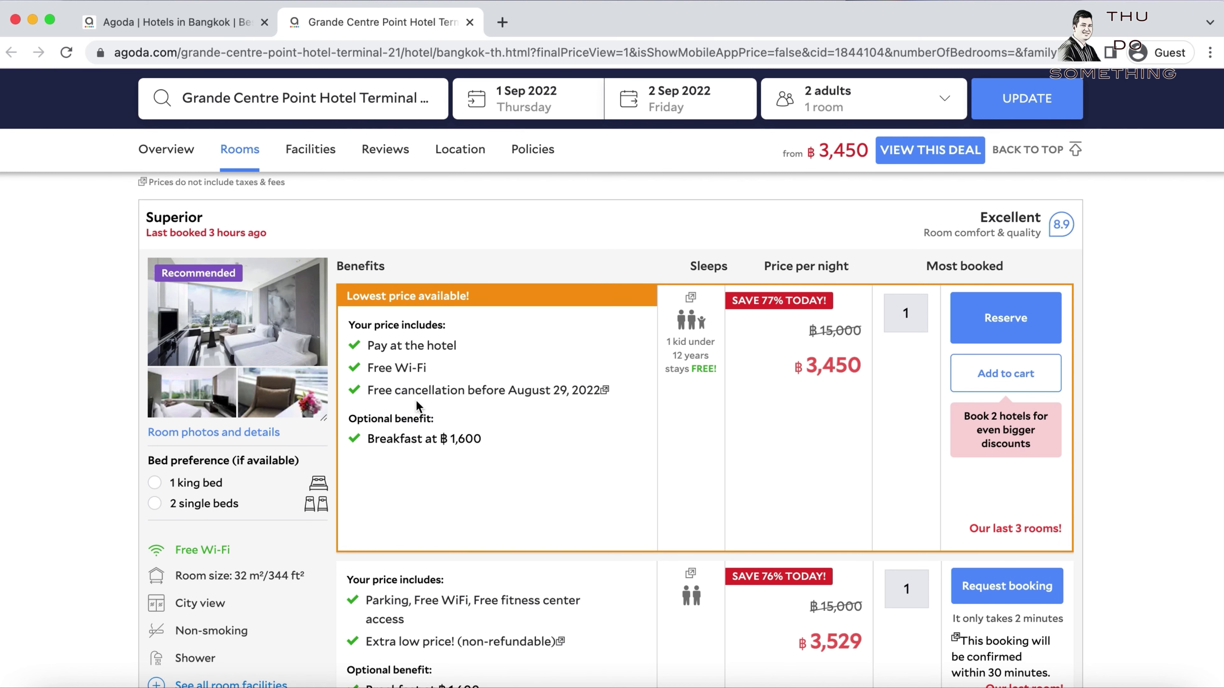
mouse_move(555, 401)
drag(351, 446, 481, 448)
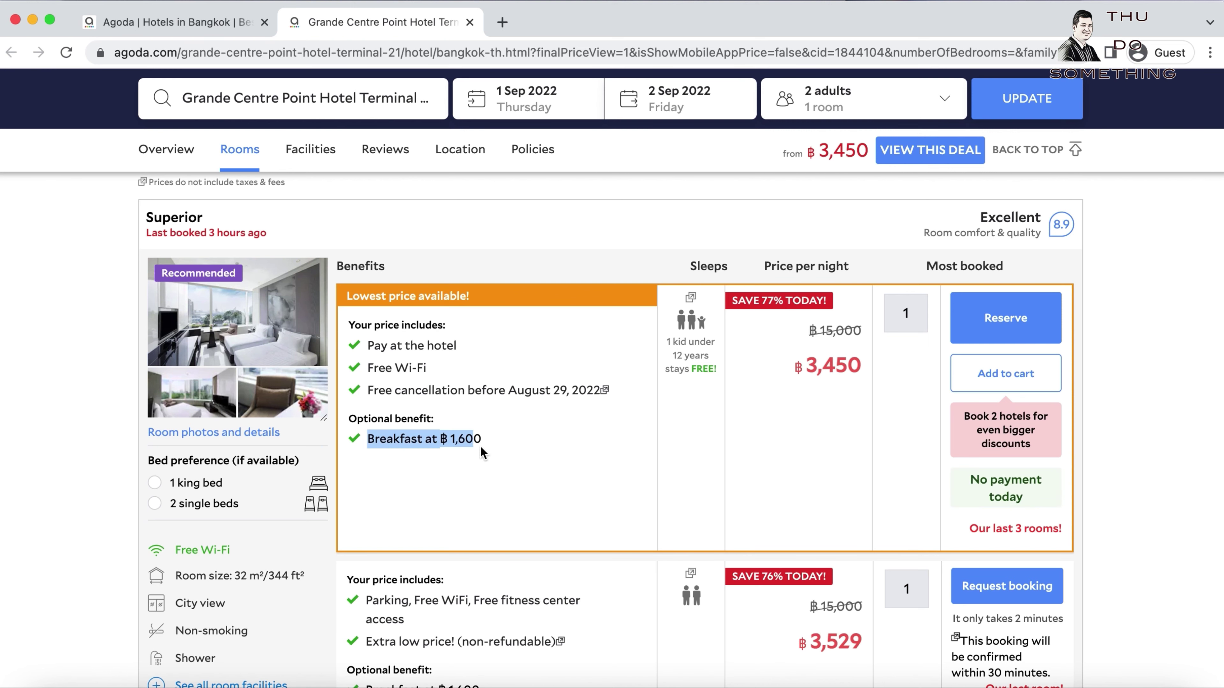
click(501, 444)
scroll(556, 439, down, 3)
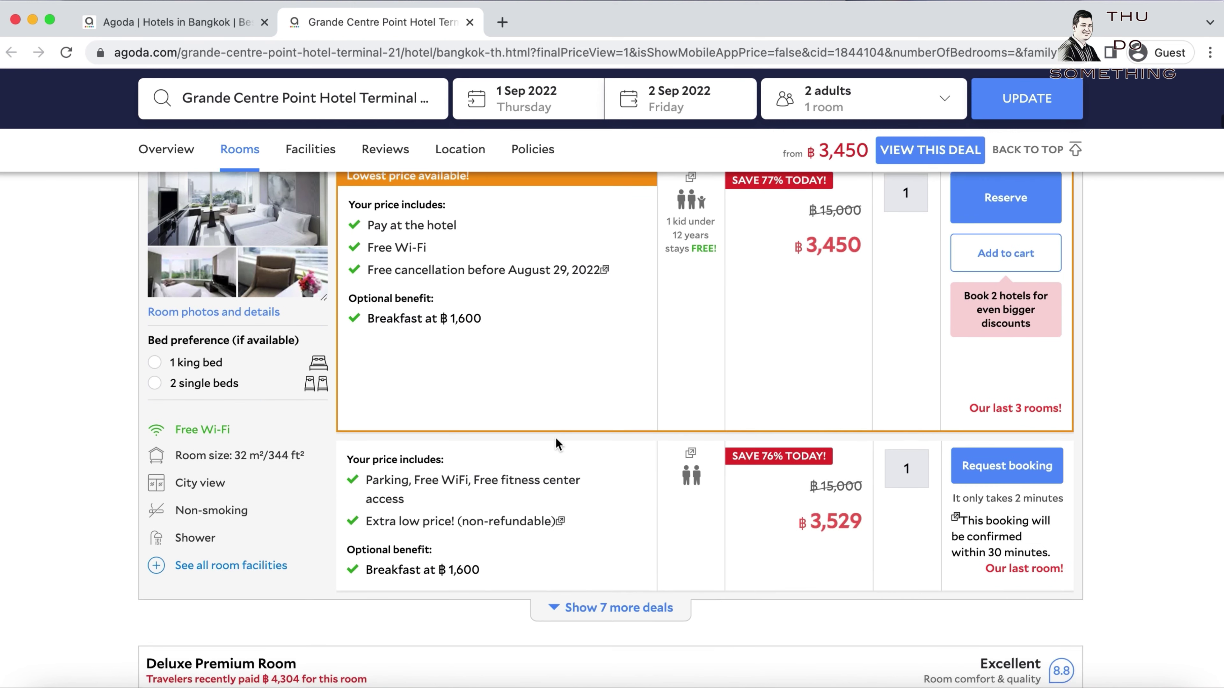
scroll(556, 438, up, 2)
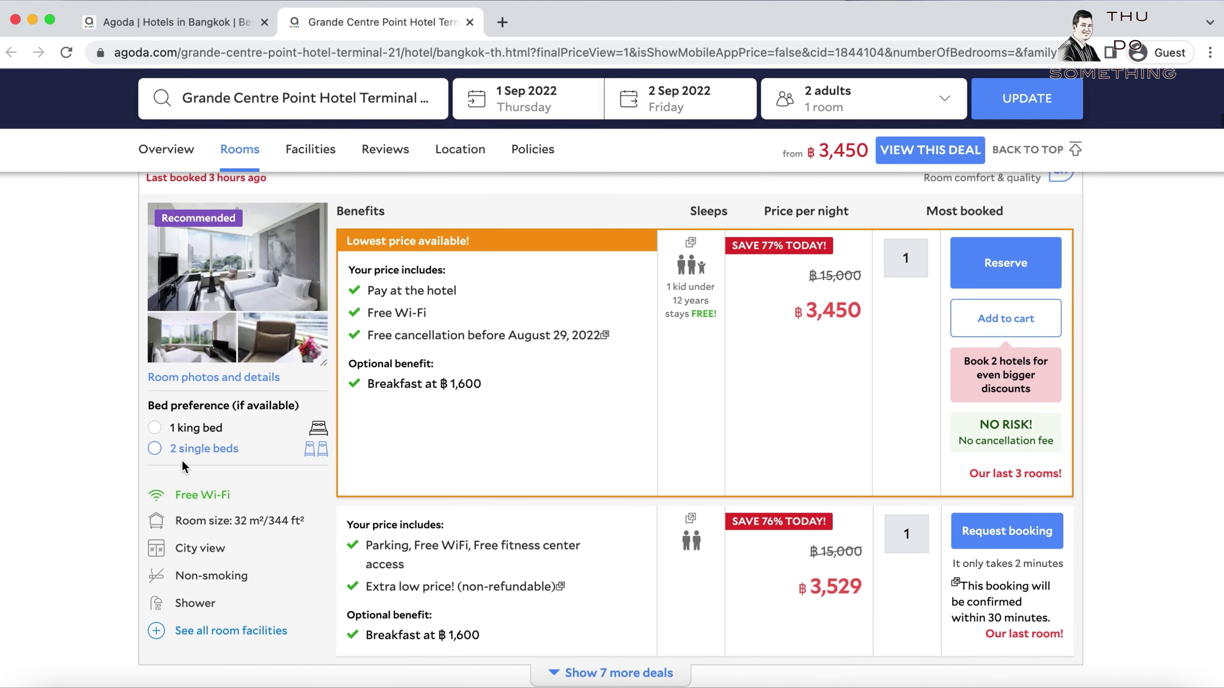
mouse_move(219, 294)
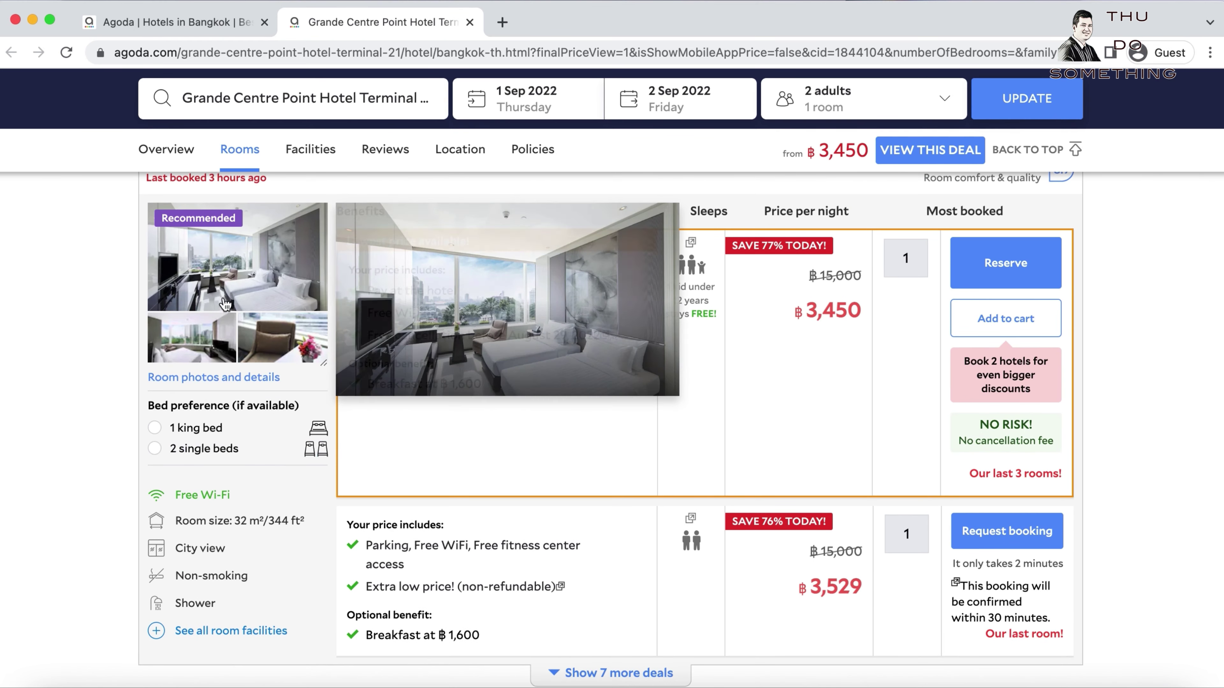
click(242, 267)
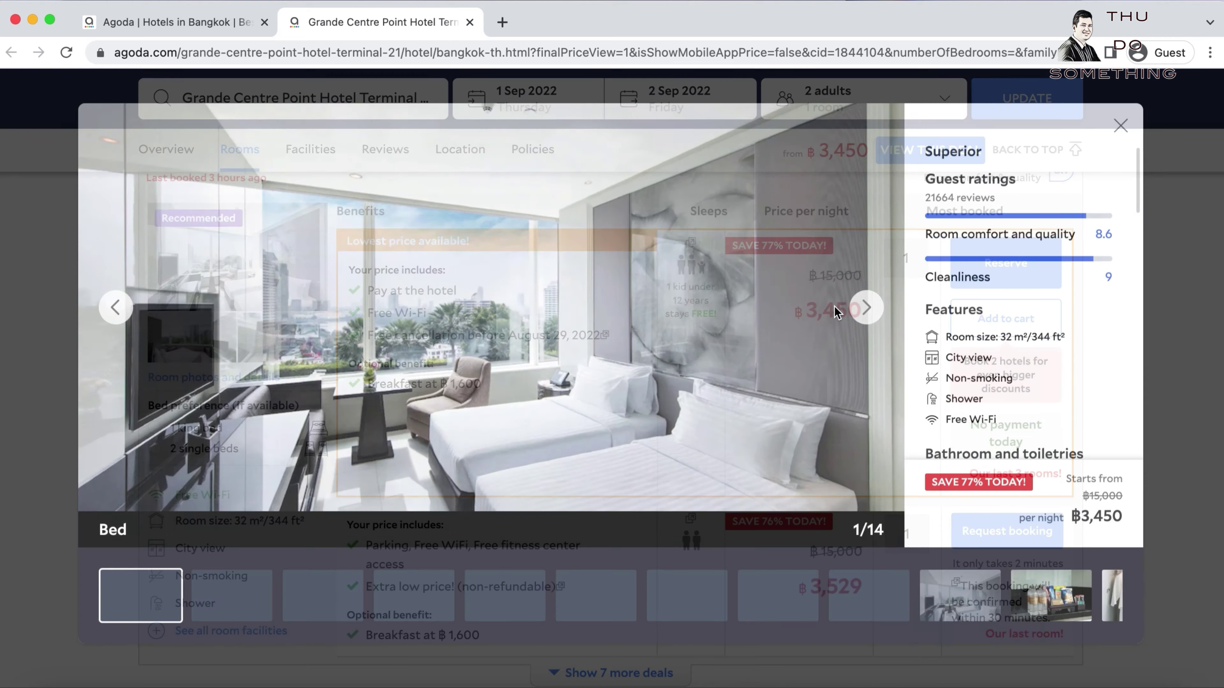
click(868, 312)
click(869, 319)
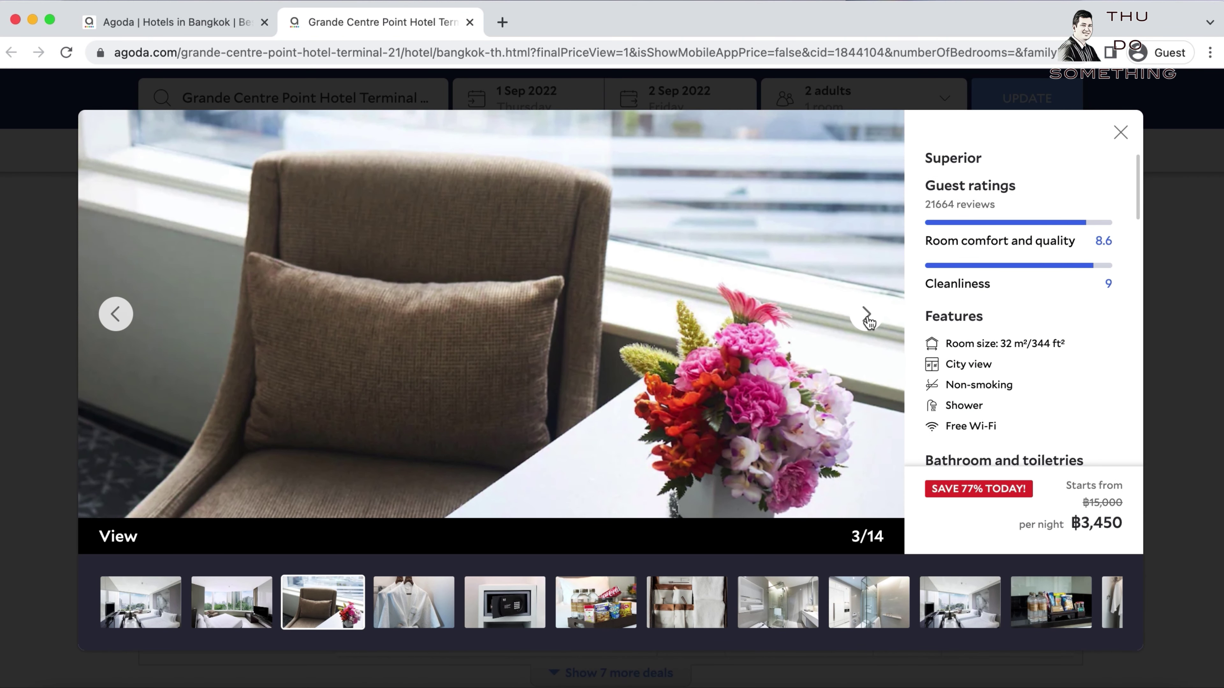
click(869, 320)
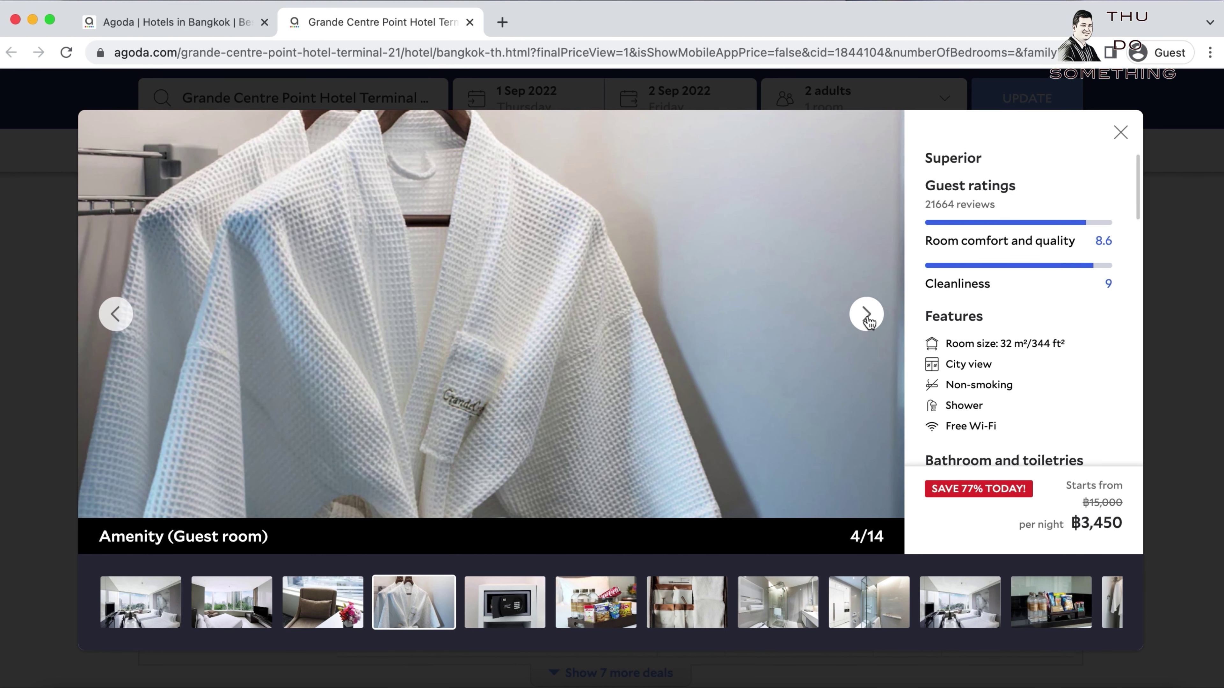
click(1121, 132)
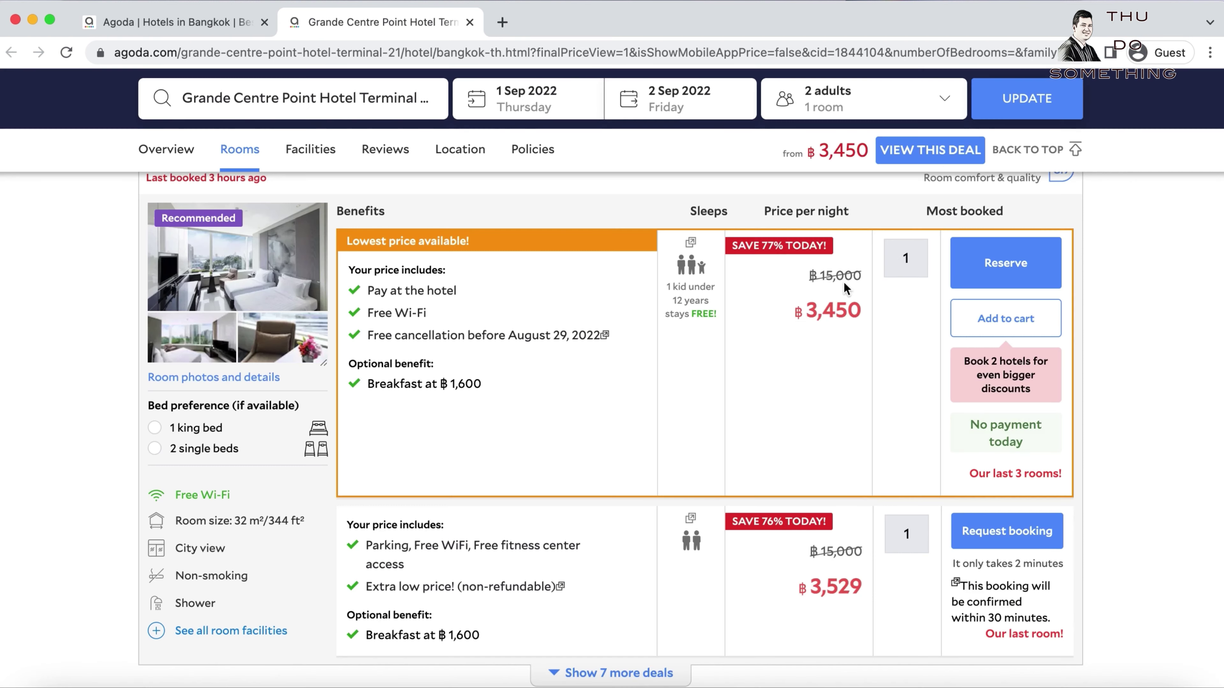
Change the Superior room bed preference from 1 king bed to 2 single beds.
scroll(571, 394, down, 3)
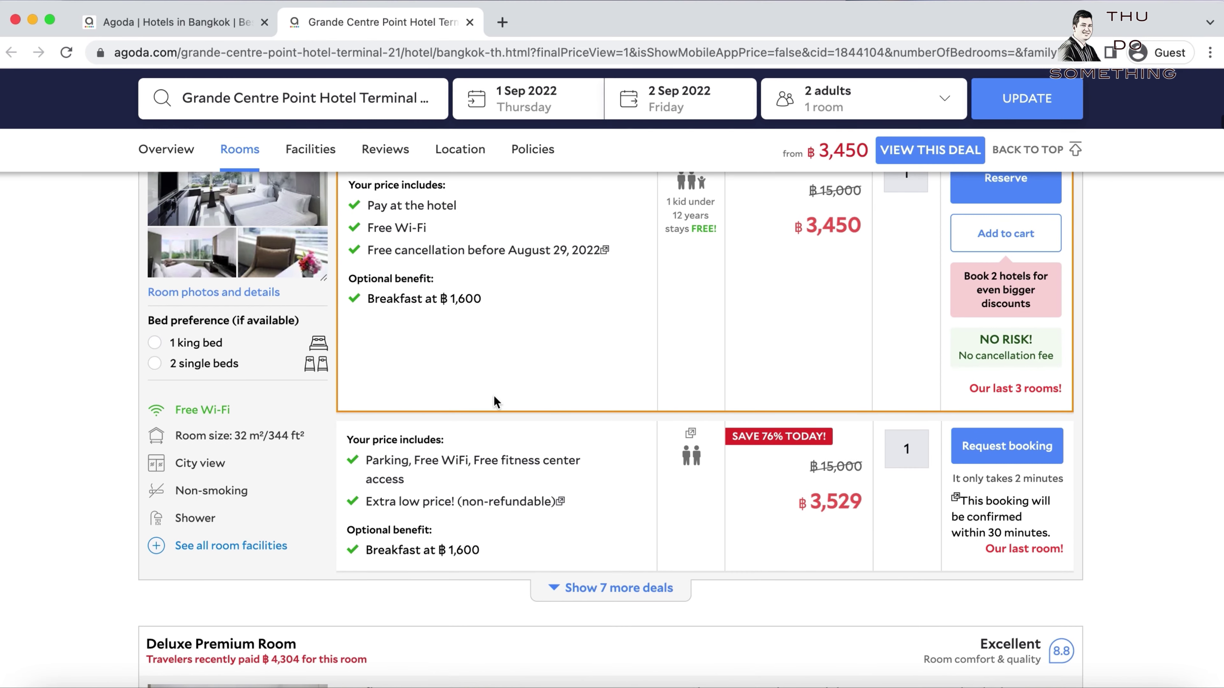
click(204, 343)
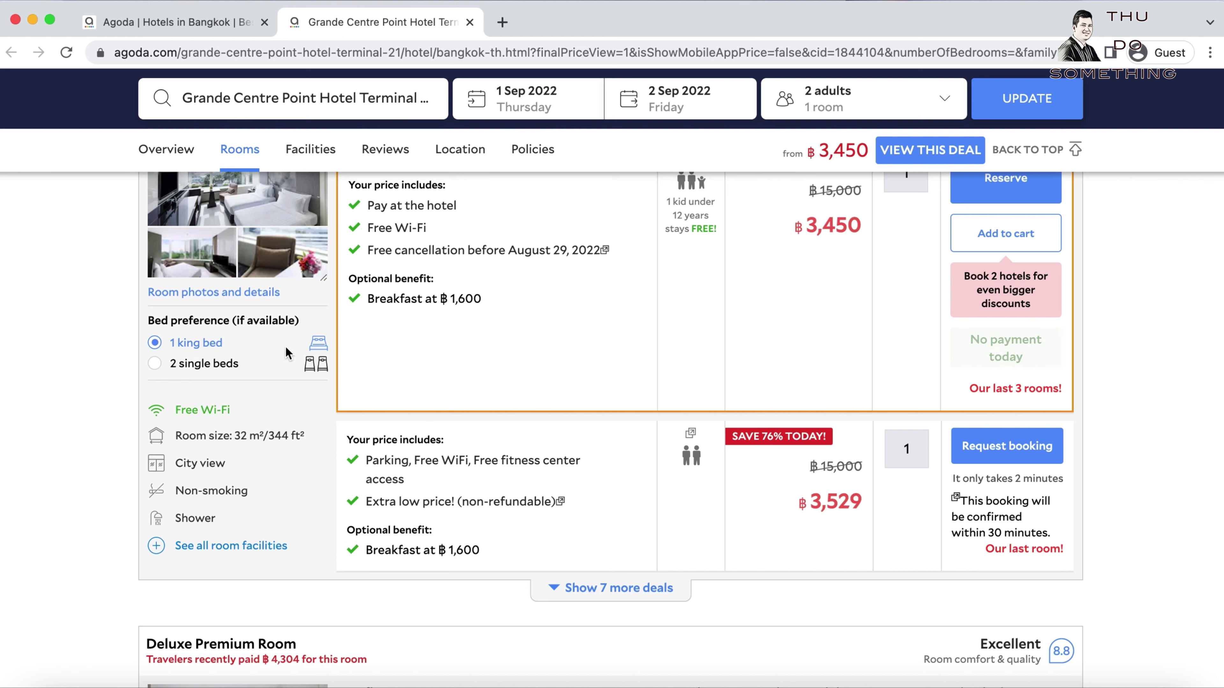
click(194, 365)
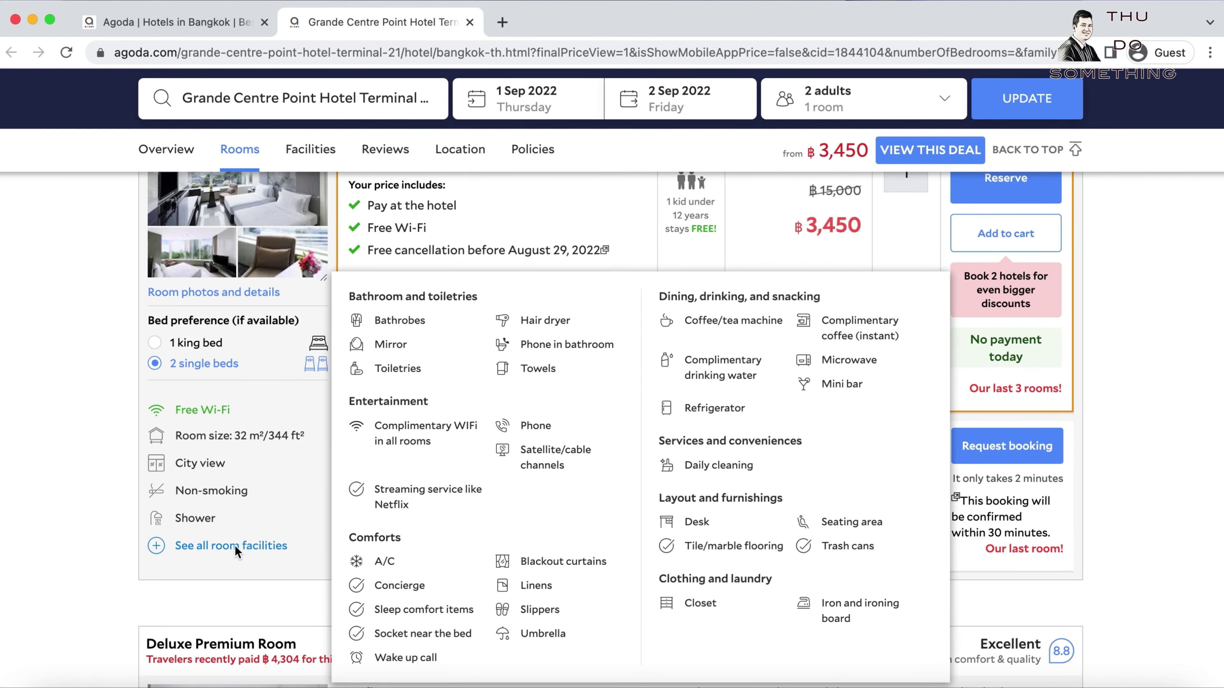
scroll(552, 370, up, 1)
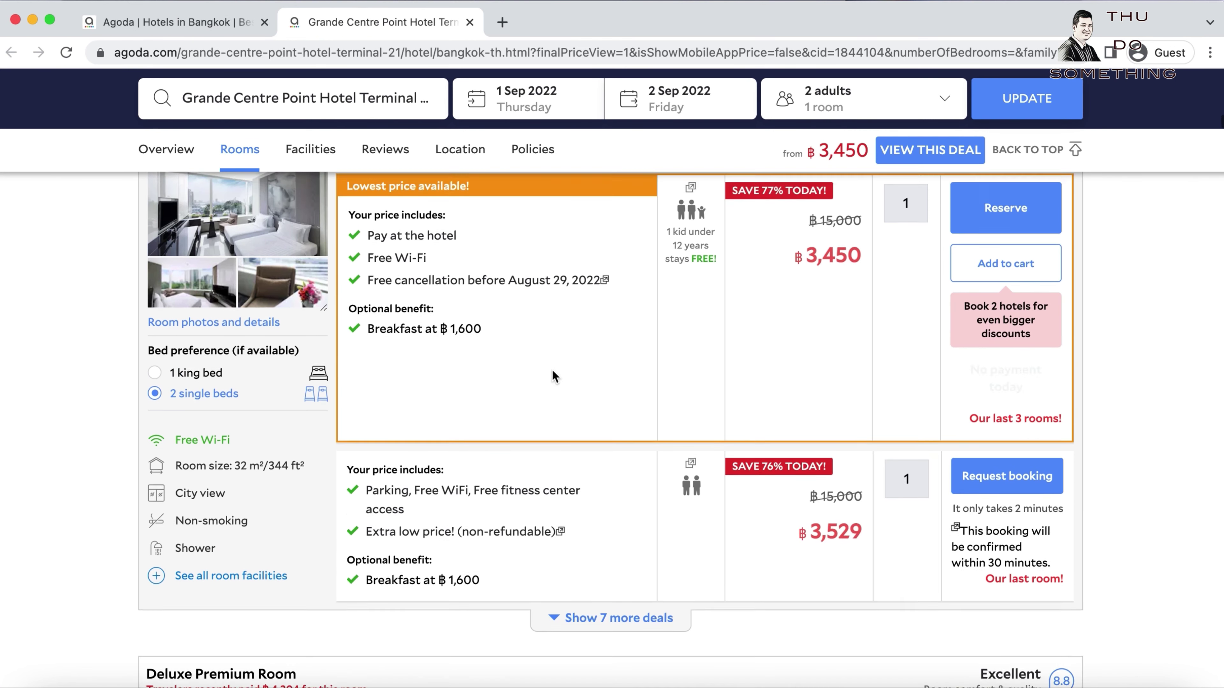
scroll(554, 369, down, 10)
scroll(514, 438, down, 10)
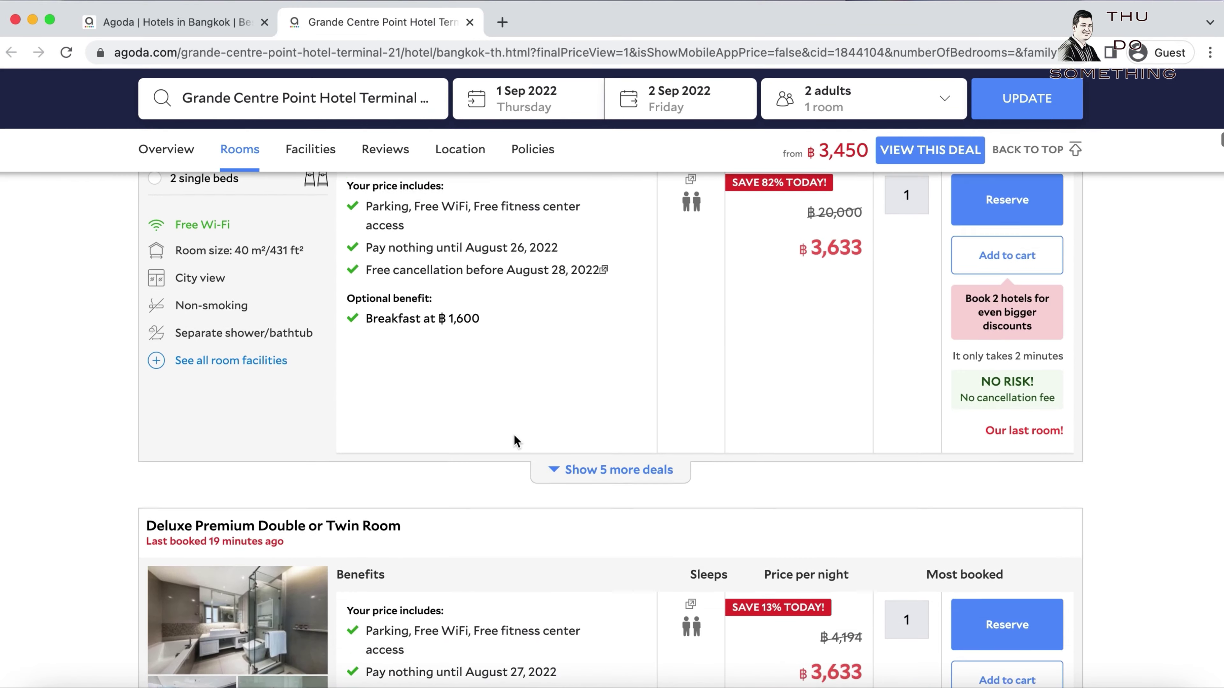
scroll(515, 436, down, 1)
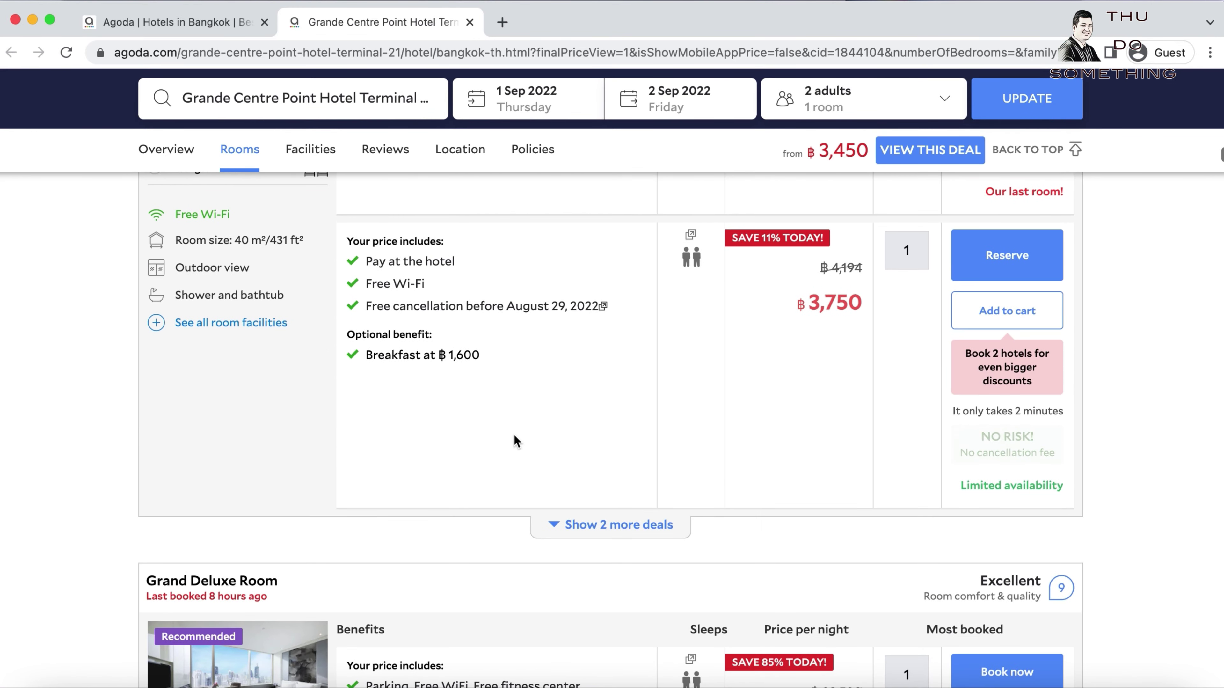
scroll(521, 332, down, 15)
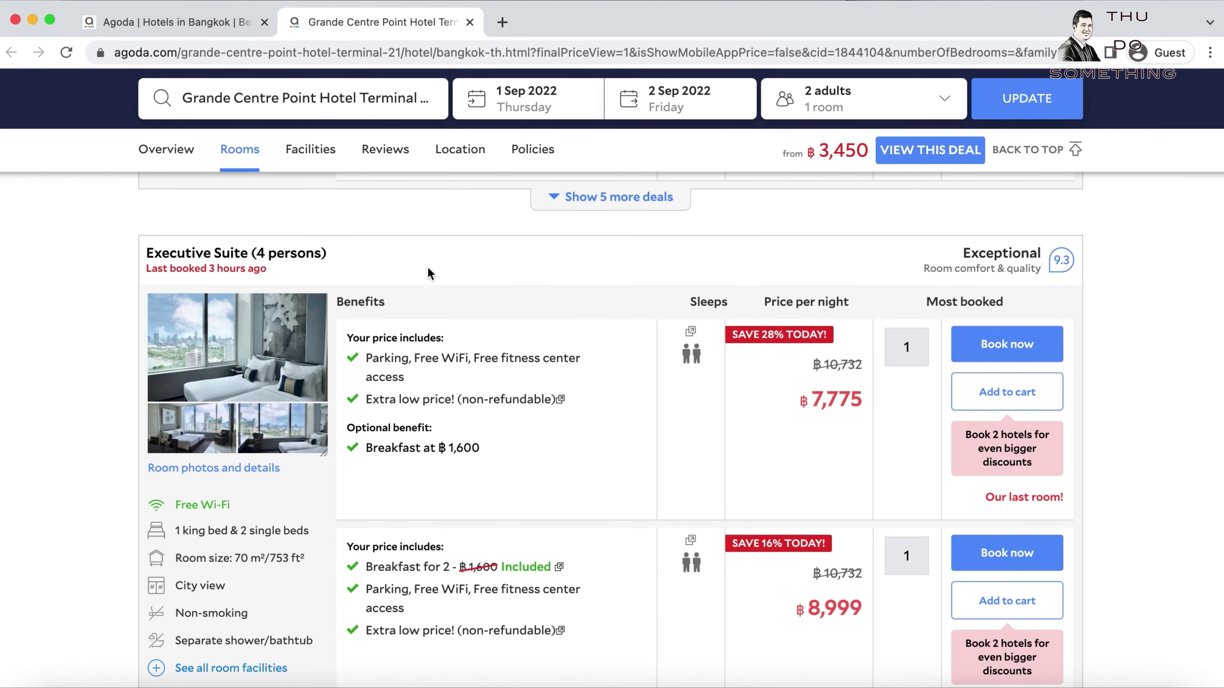
scroll(646, 462, down, 10)
scroll(646, 470, down, 13)
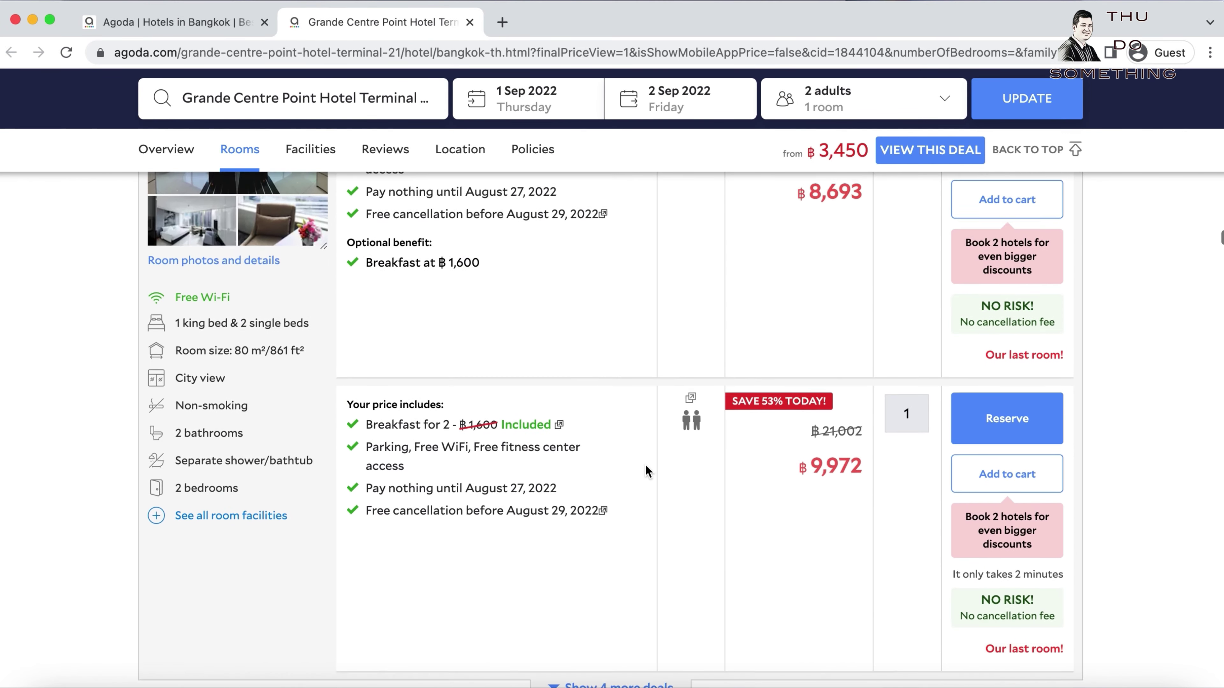
scroll(646, 470, down, 15)
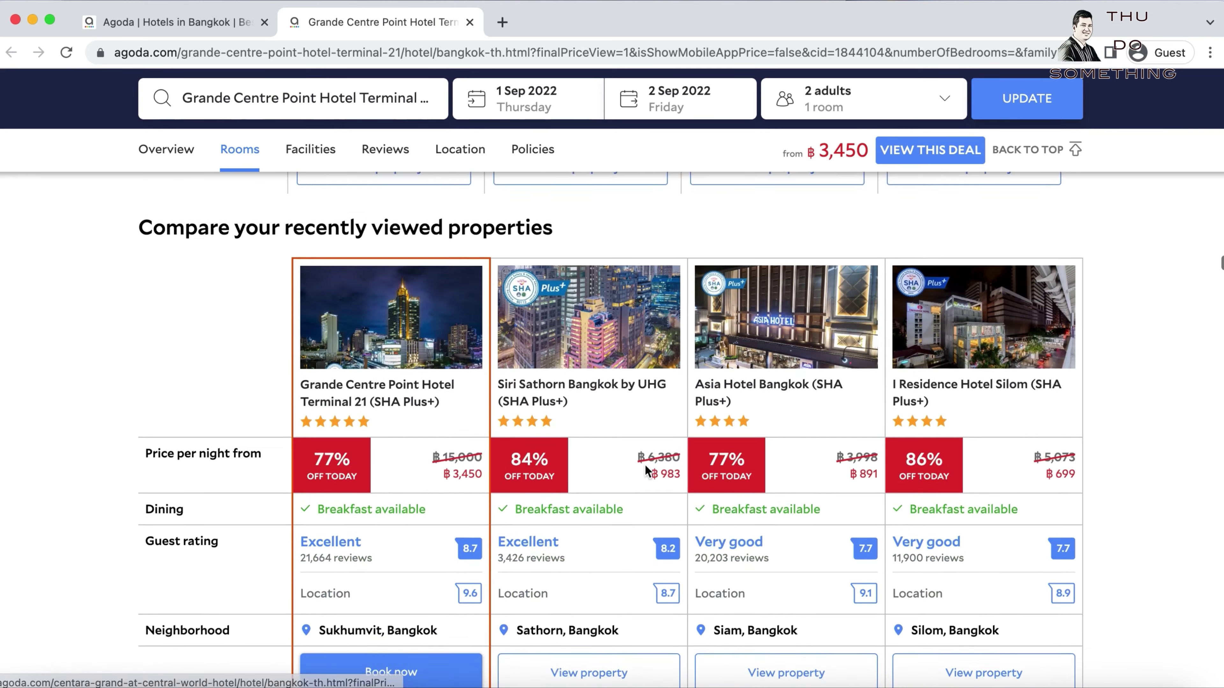
scroll(646, 470, up, 8)
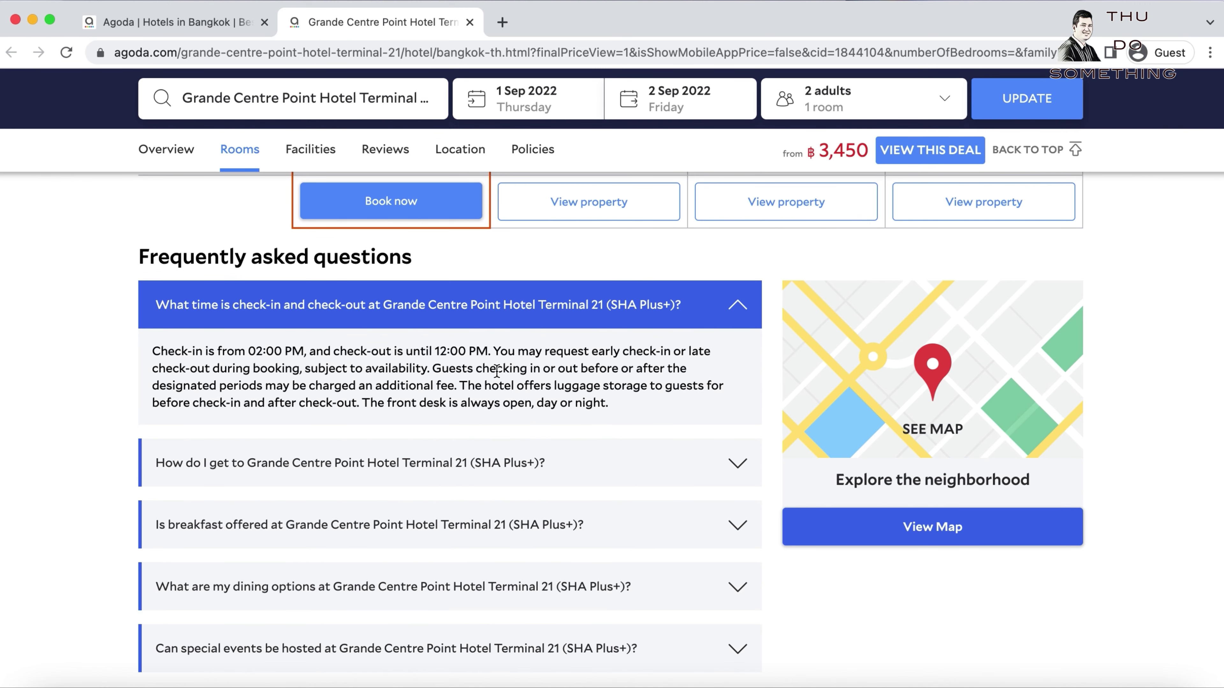
Collapse the check-in and check-out FAQ answer and highlight the 'What people love about' heading.
click(737, 304)
scroll(145, 313, down, 8)
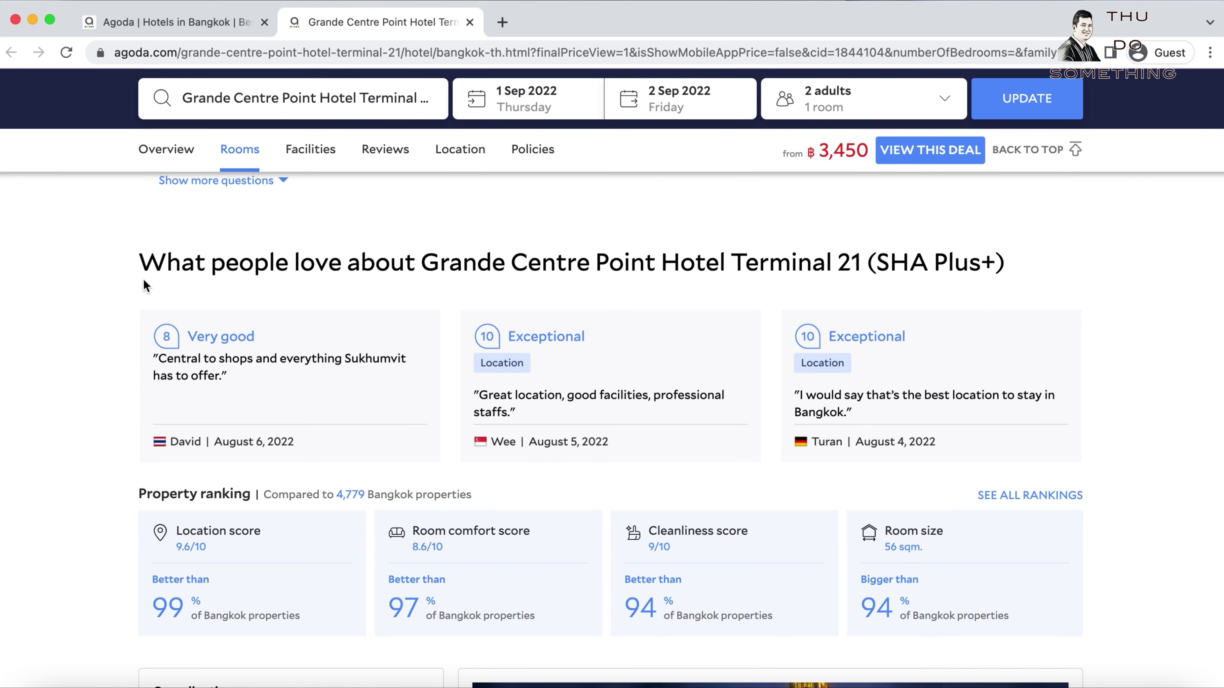
drag(144, 262, 1015, 273)
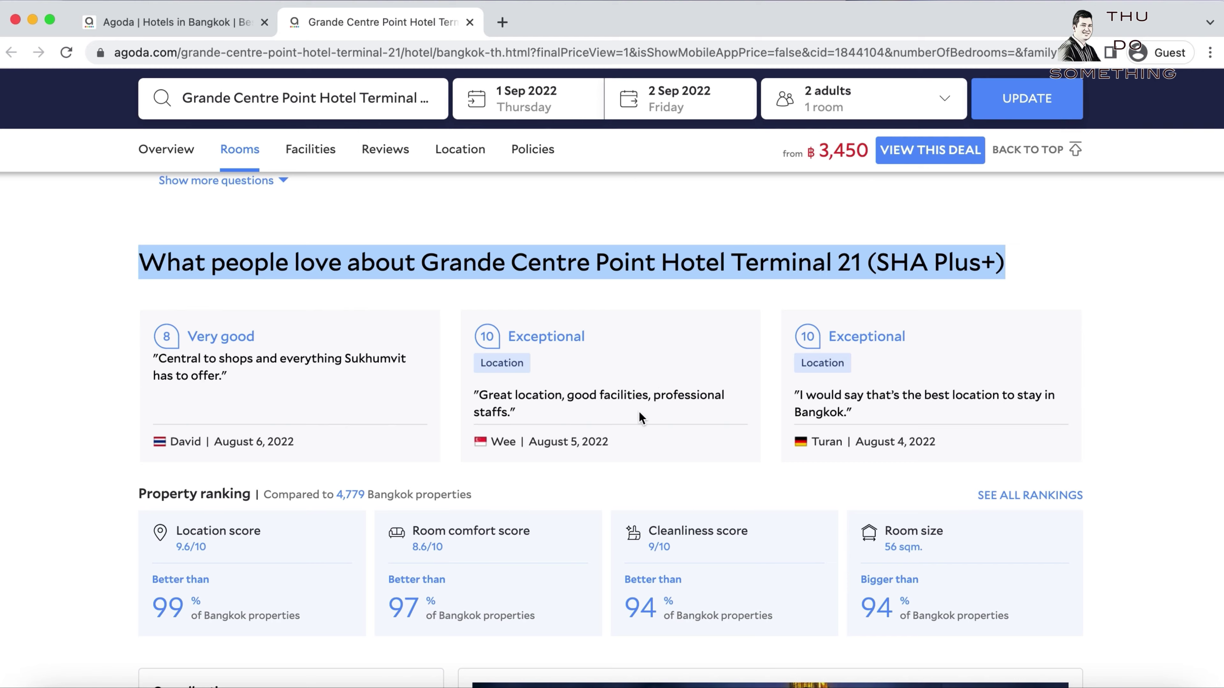
scroll(607, 410, down, 2)
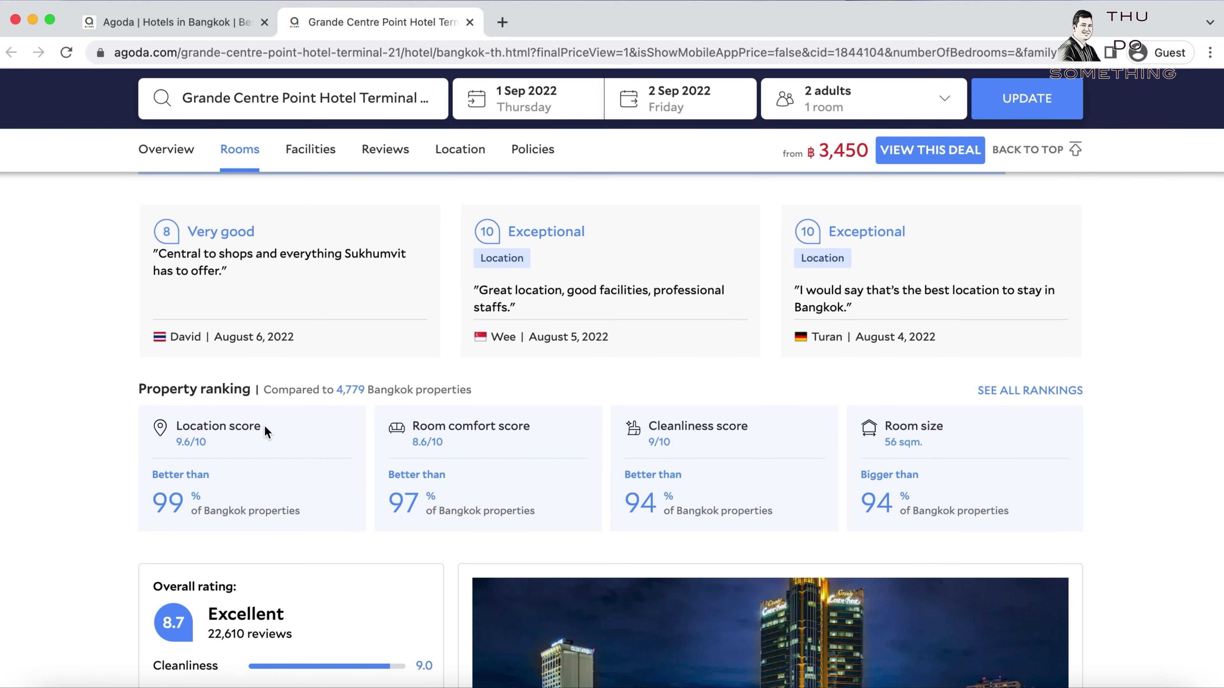
Highlight the Location and Cleanliness review scores, then scroll back to the room list.
triple_click(208, 424)
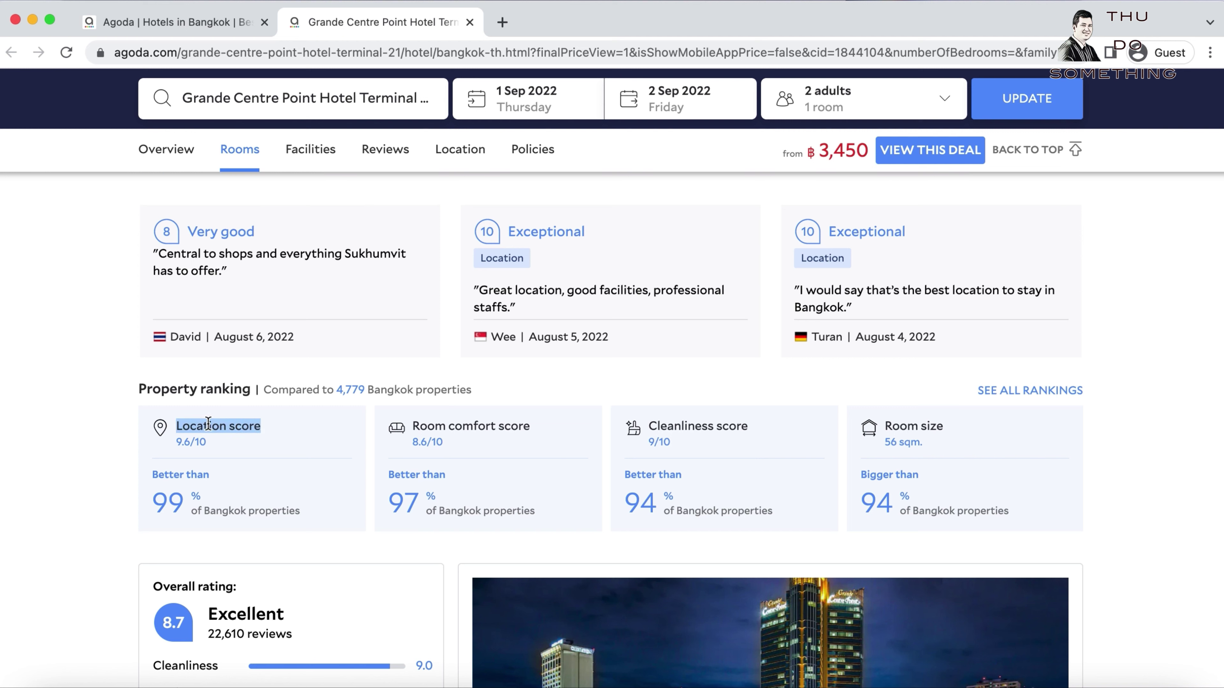
click(267, 425)
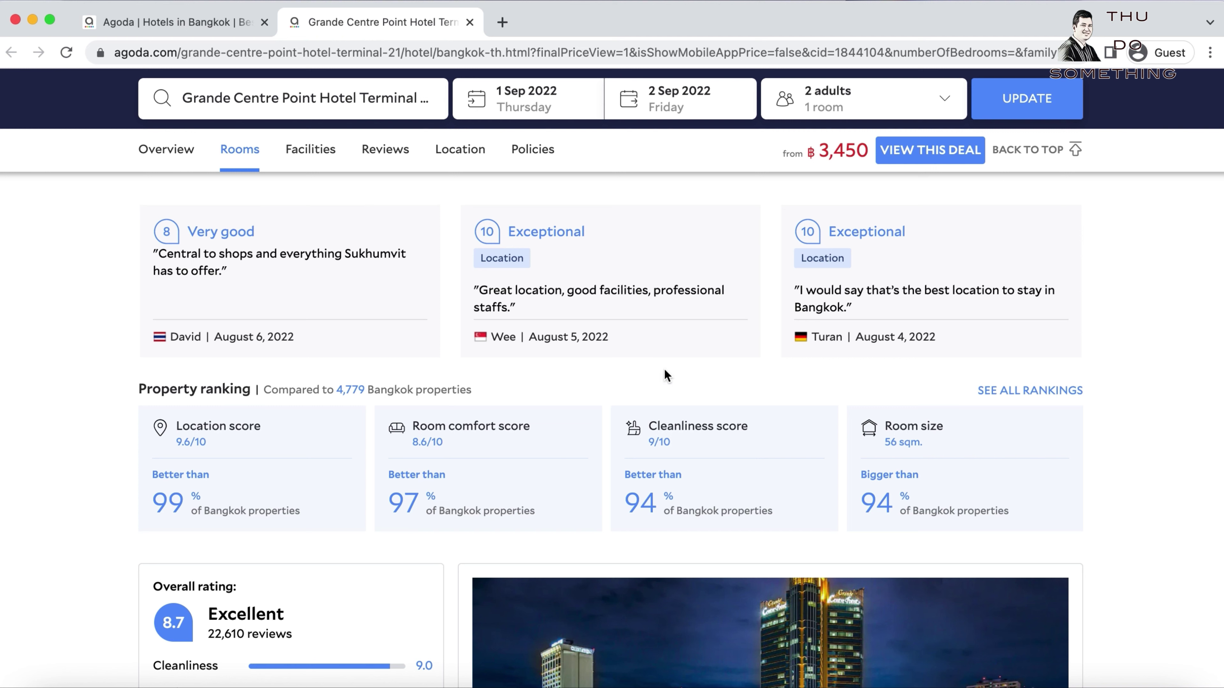
drag(648, 429, 763, 430)
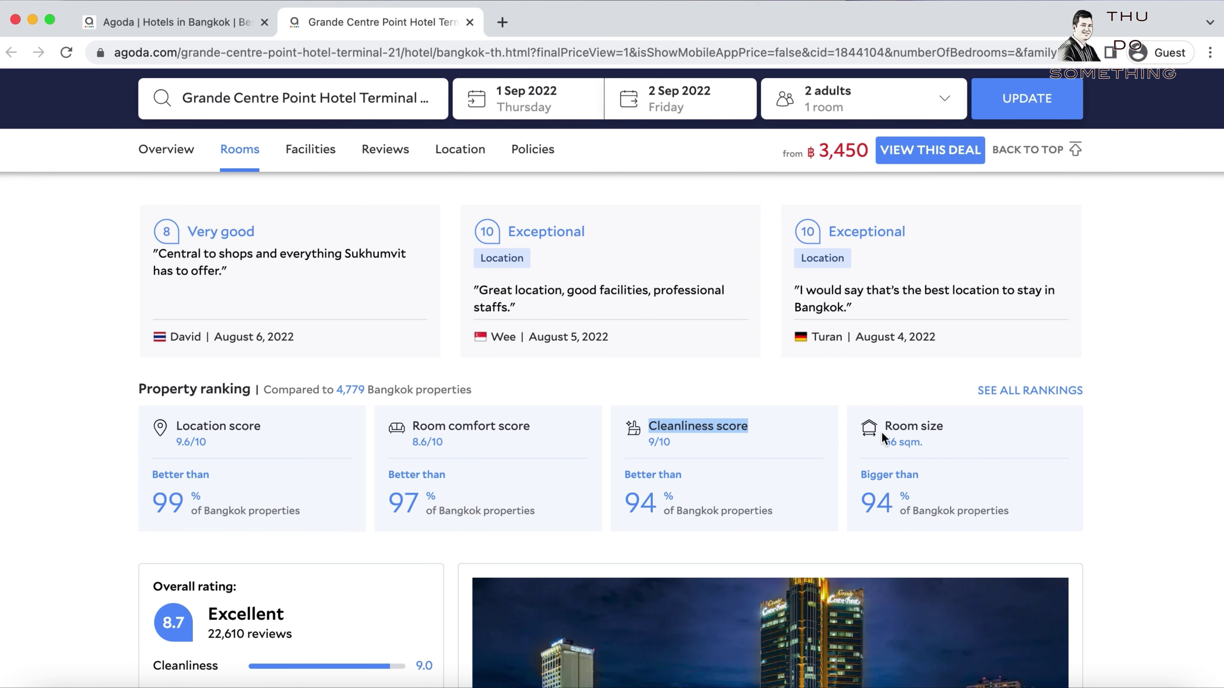
scroll(578, 433, down, 4)
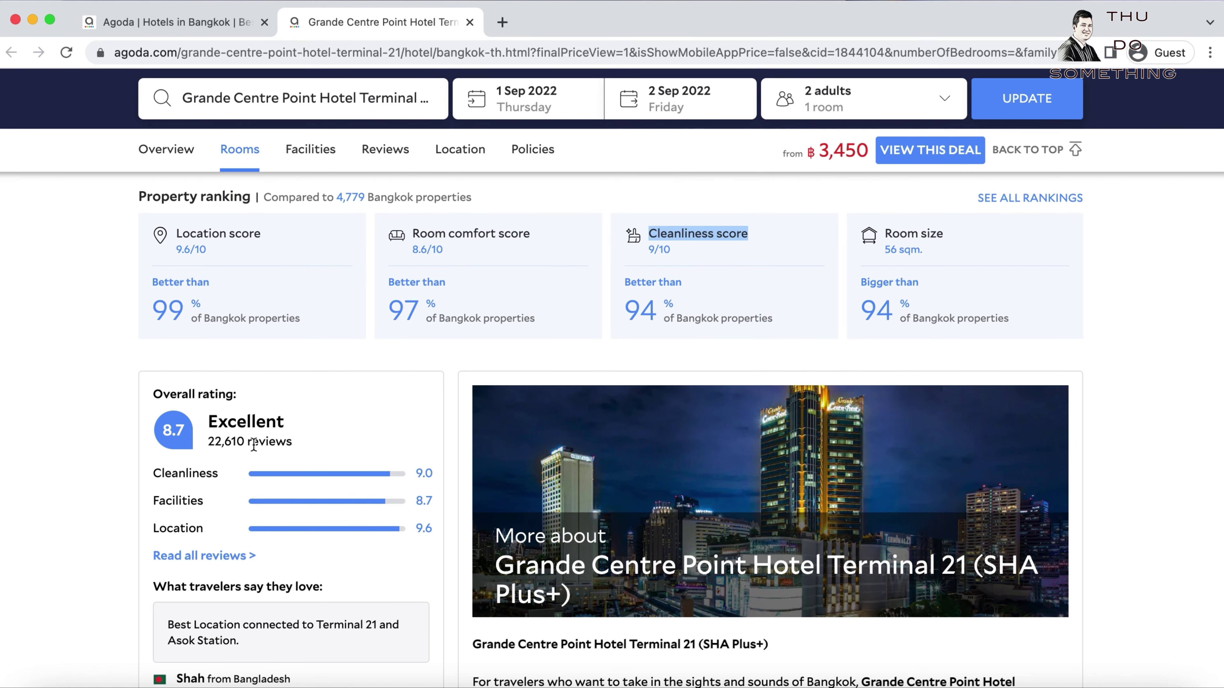
click(185, 431)
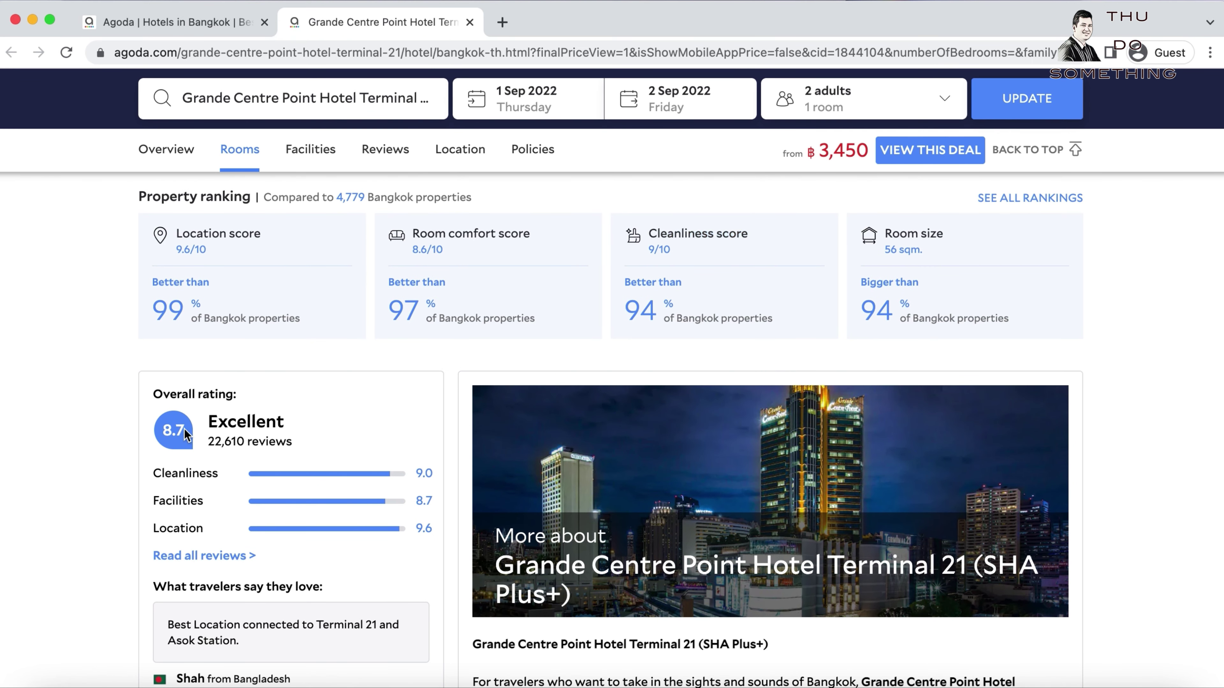
scroll(328, 454, down, 5)
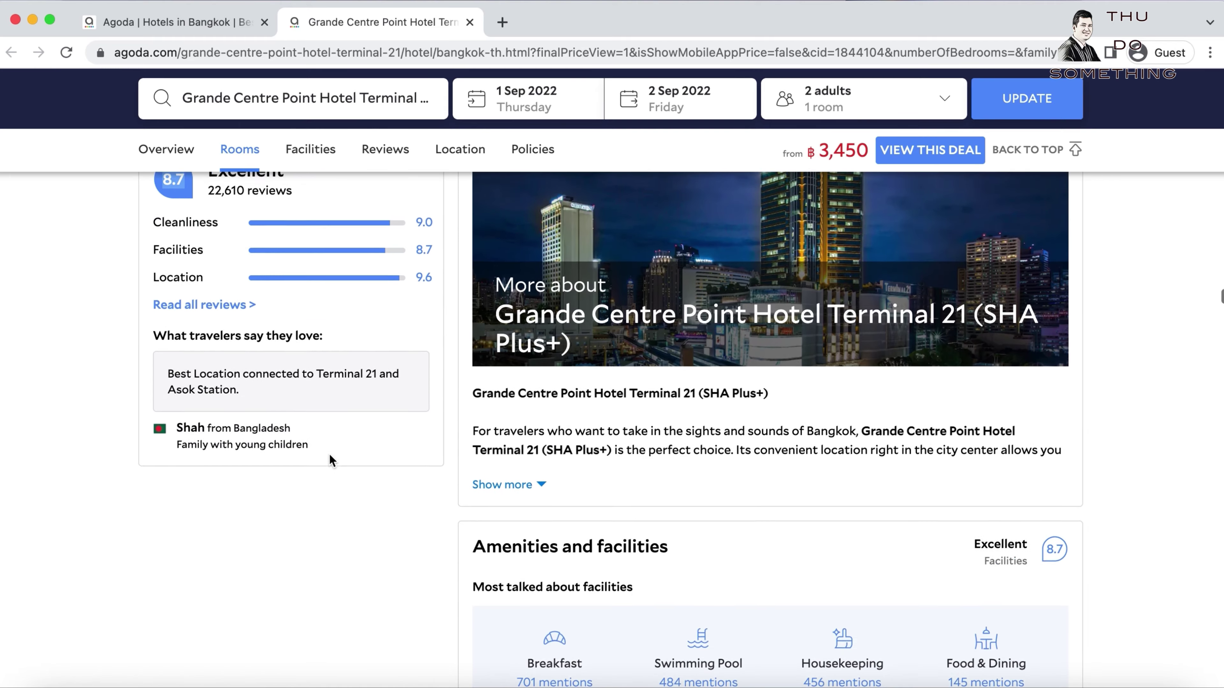
scroll(329, 453, up, 6)
scroll(332, 452, down, 10)
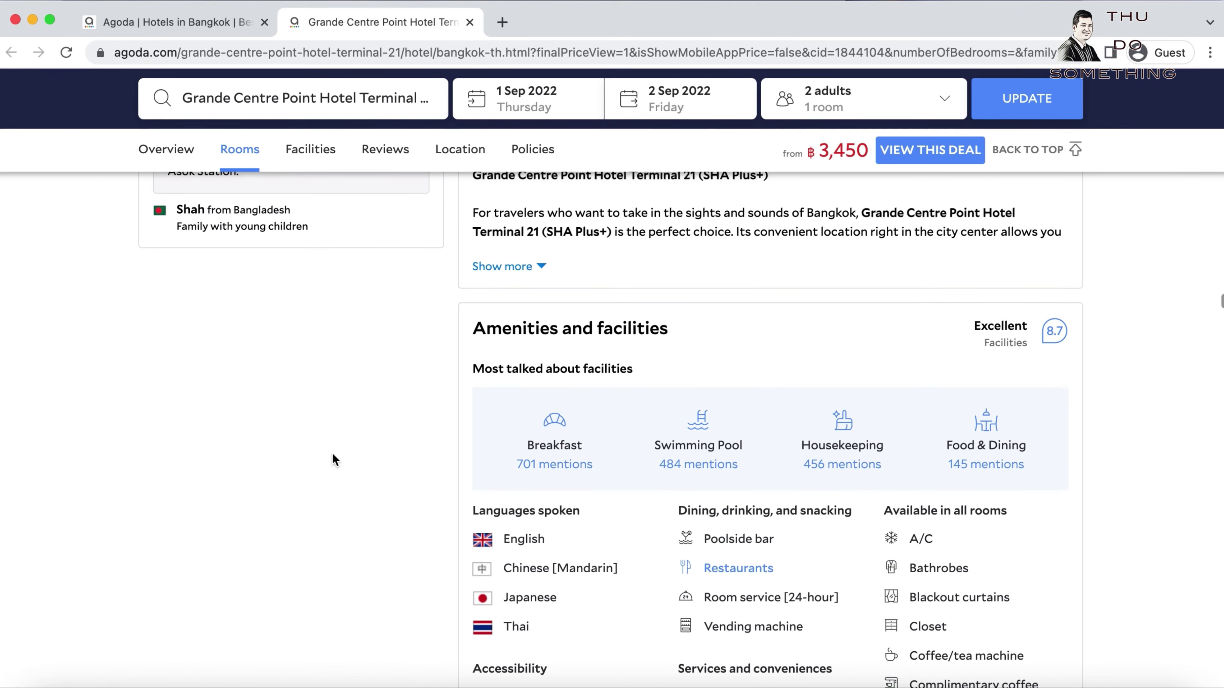
scroll(332, 452, up, 15)
scroll(332, 453, up, 15)
scroll(332, 453, down, 10)
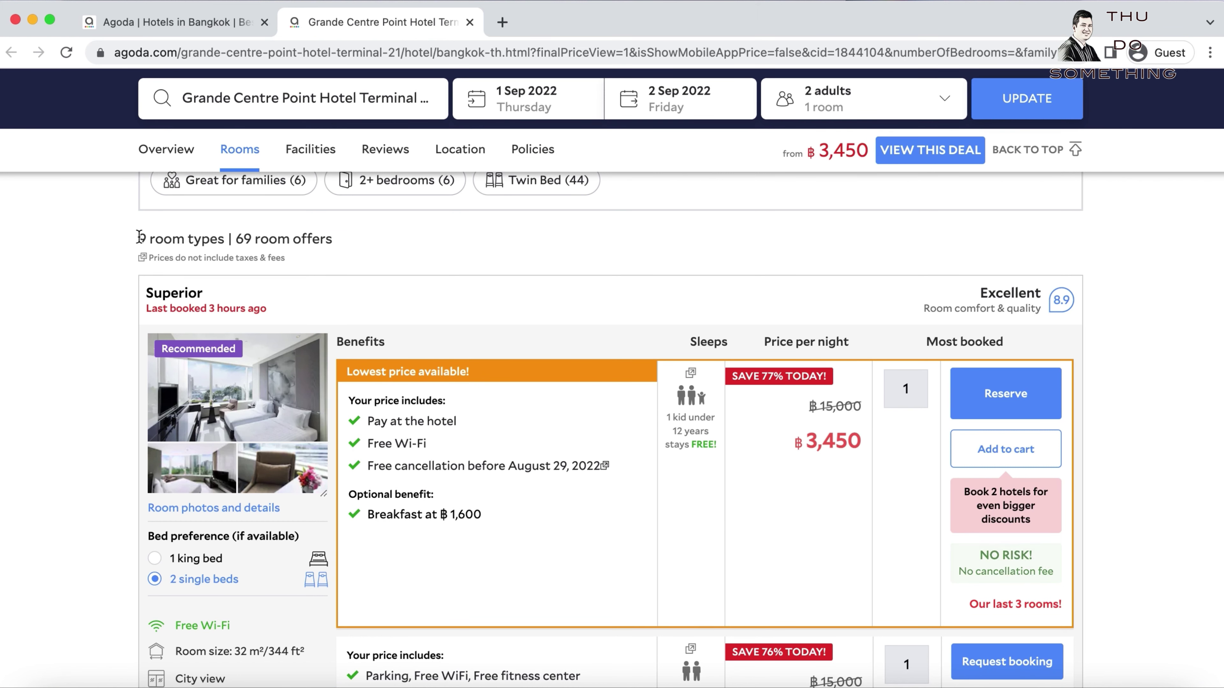
Highlight the 9 room types and 69 room offers counts.
drag(140, 239, 231, 237)
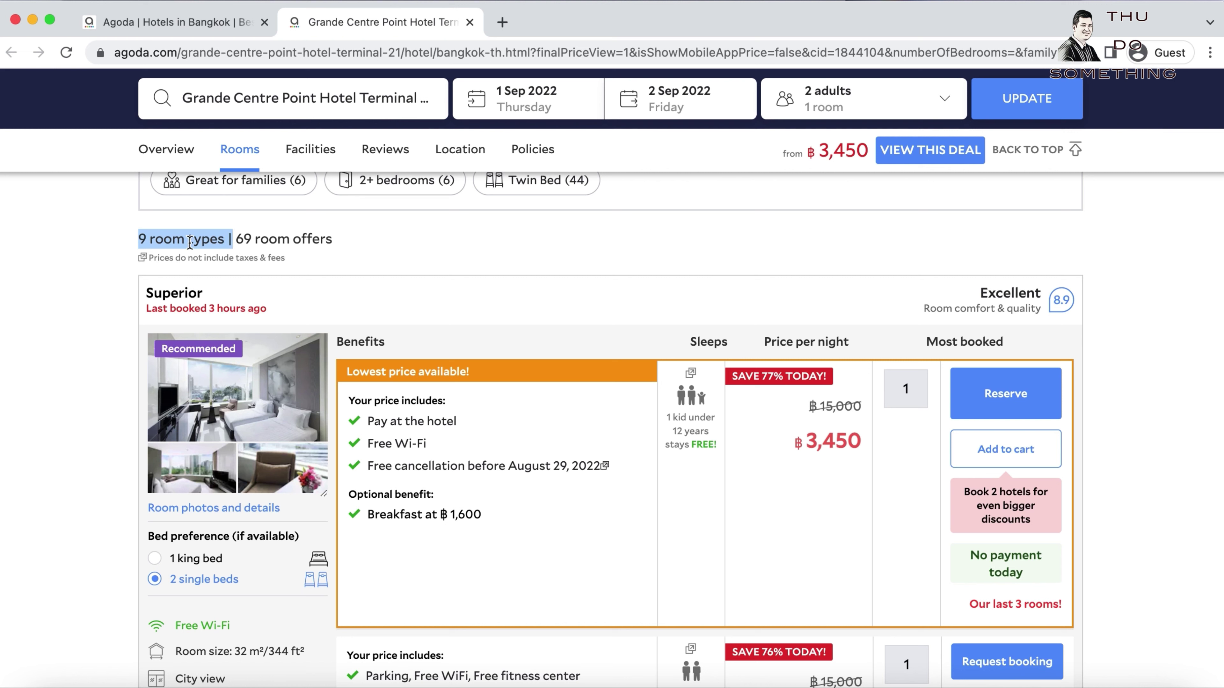
click(336, 246)
drag(334, 242, 236, 240)
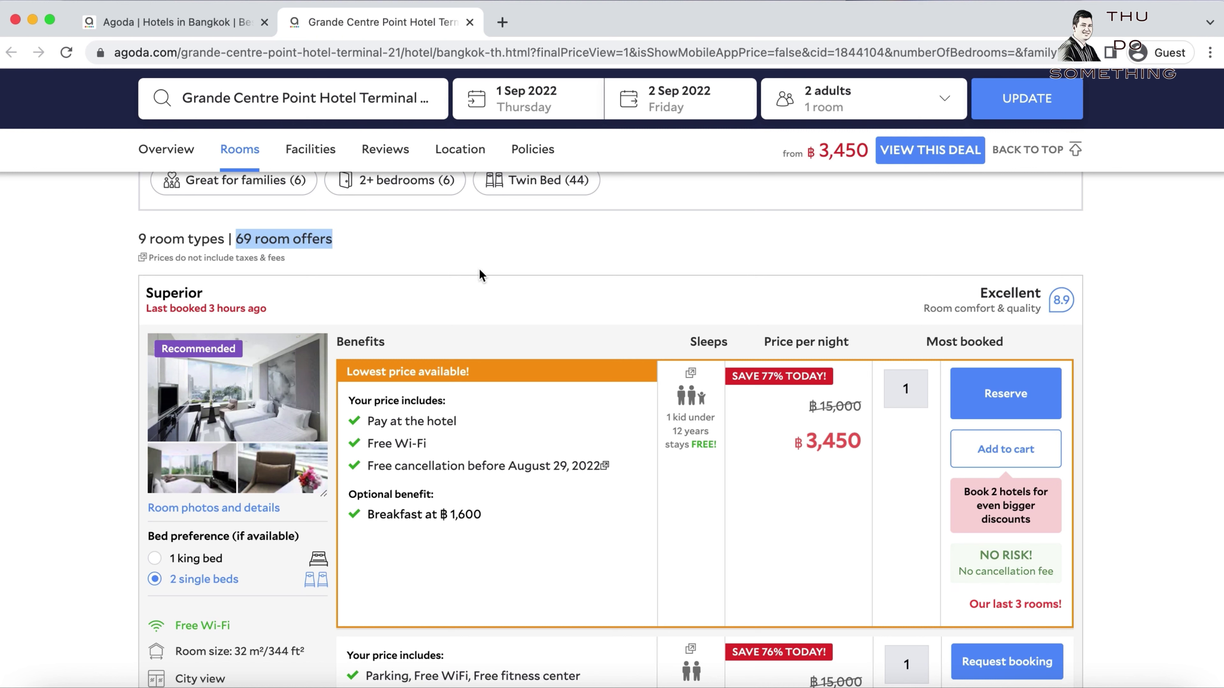
click(407, 255)
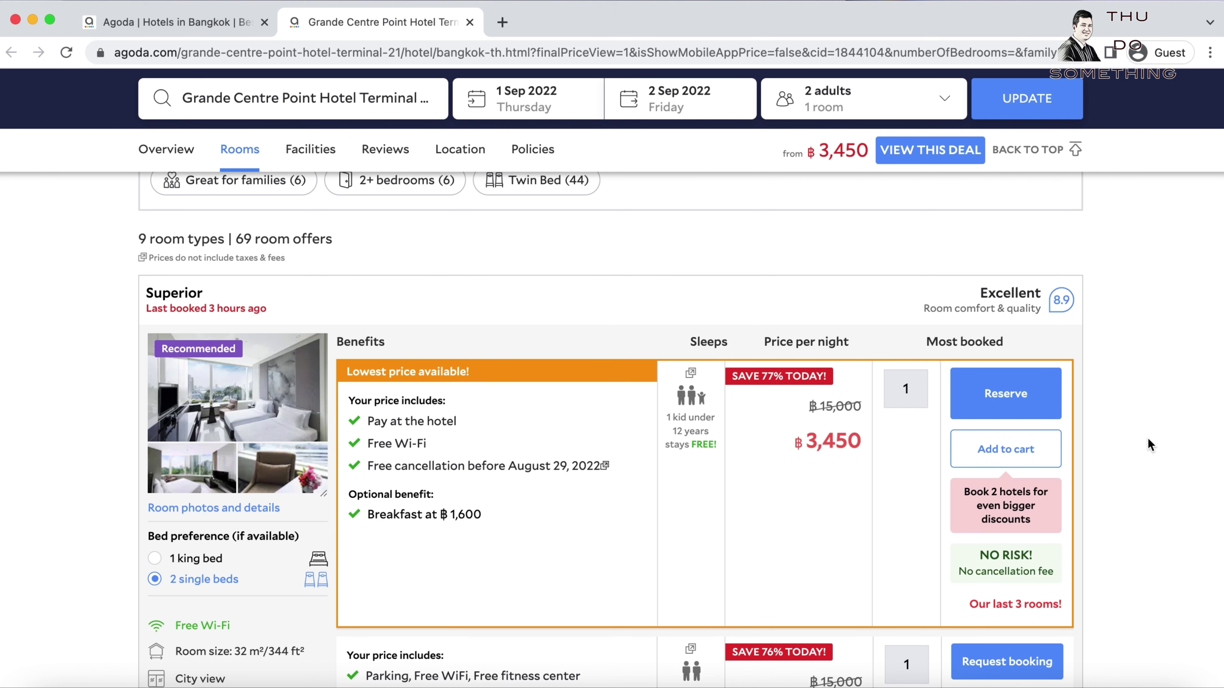
Reserve the lowest-price ฿3,450 pay-at-the-hotel Superior room offer.
scroll(1148, 444, down, 2)
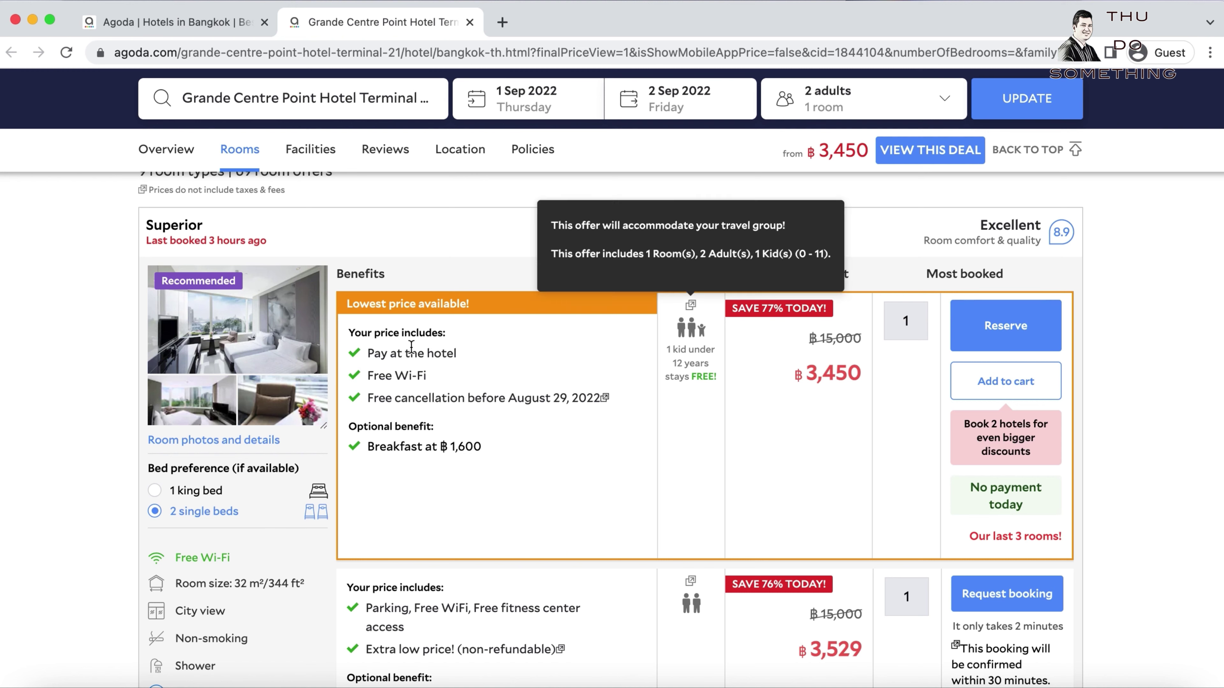
triple_click(407, 355)
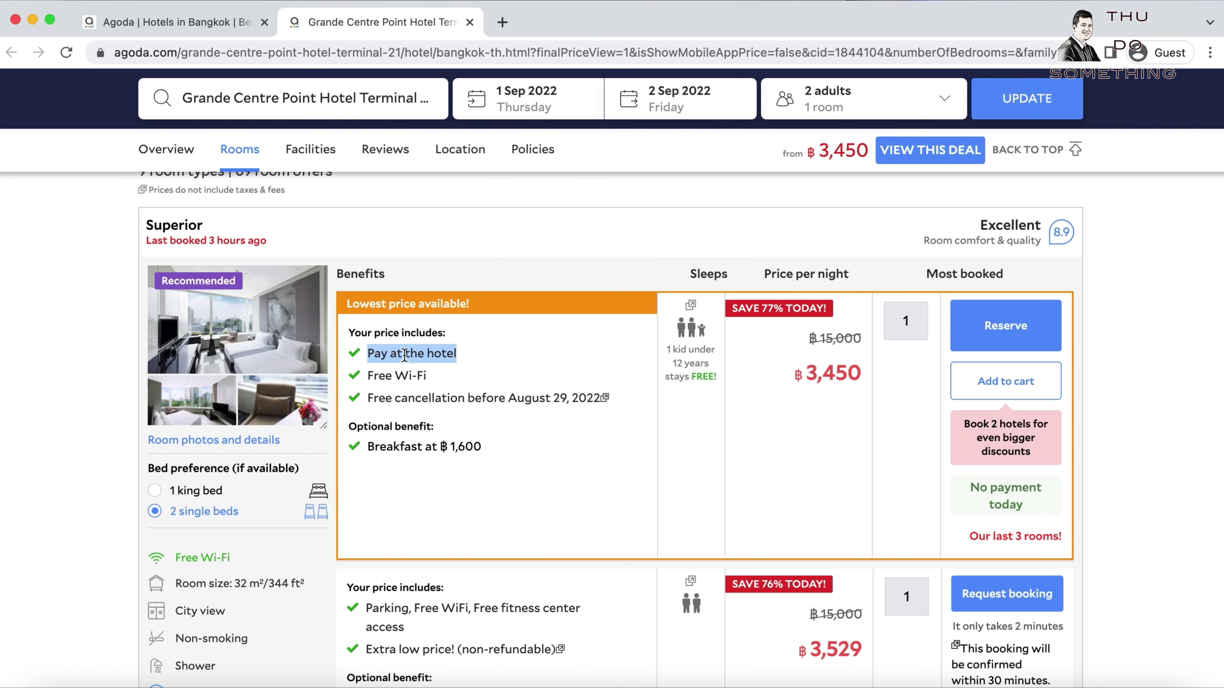
click(1007, 327)
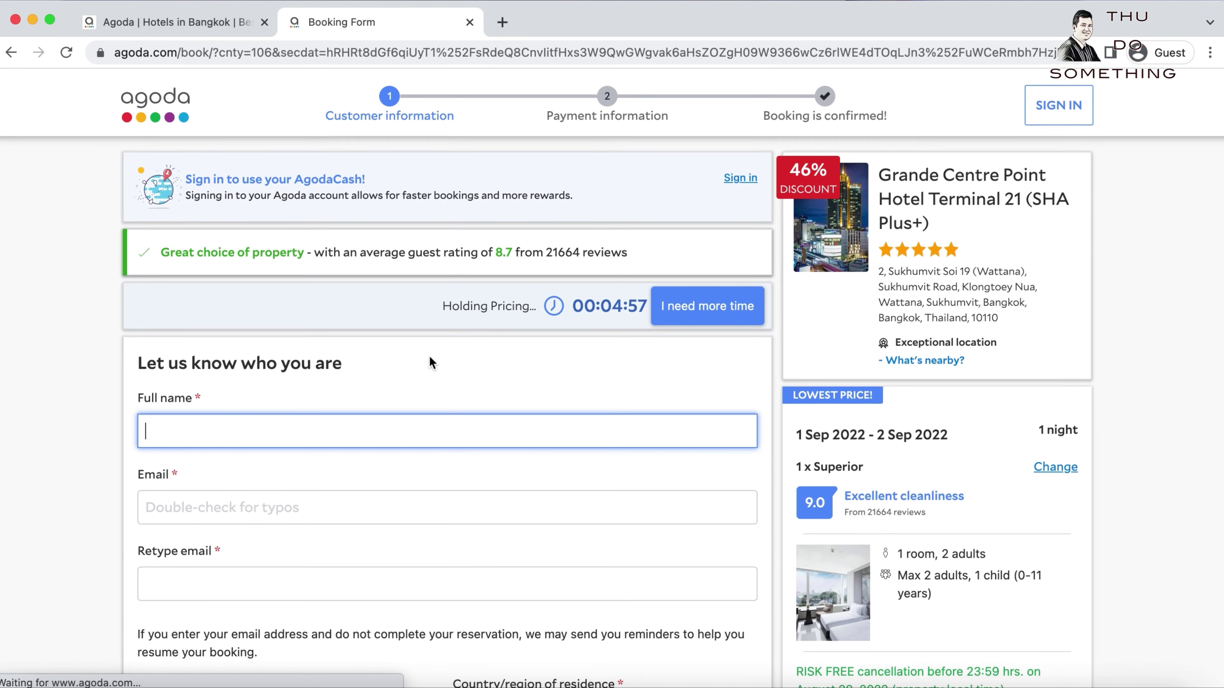
Enter the guest's full name on the booking form.
scroll(430, 356, down, 3)
scroll(432, 357, down, 10)
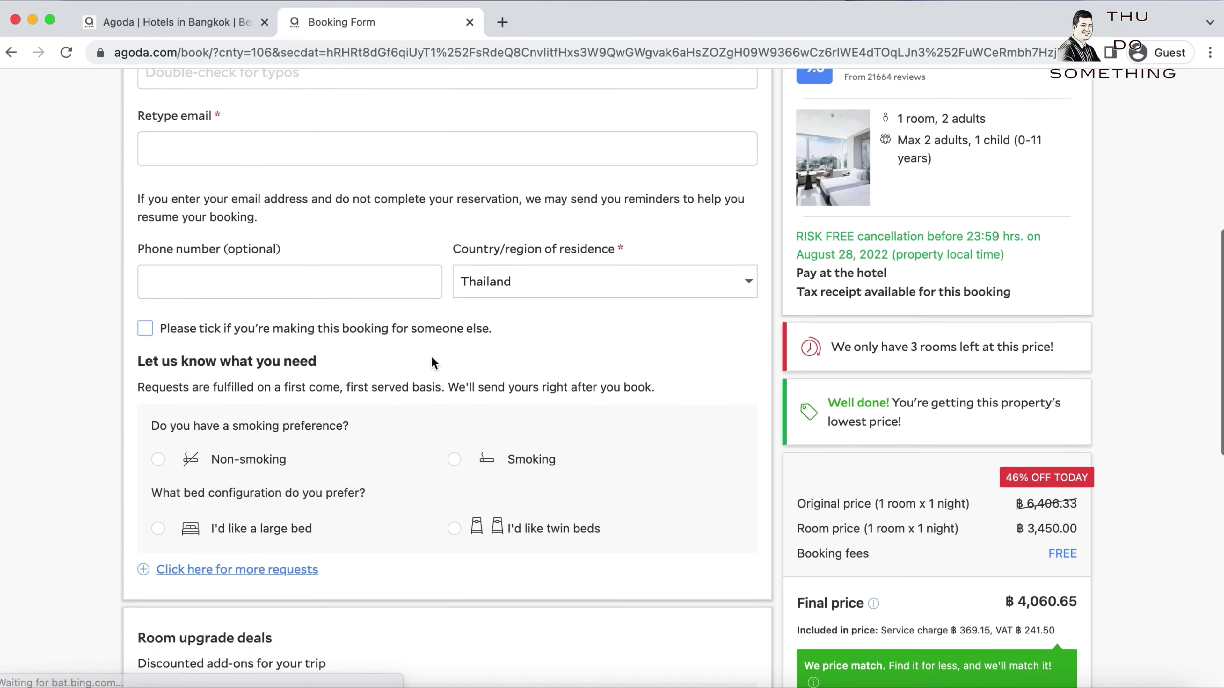
scroll(431, 362, down, 4)
scroll(431, 362, up, 12)
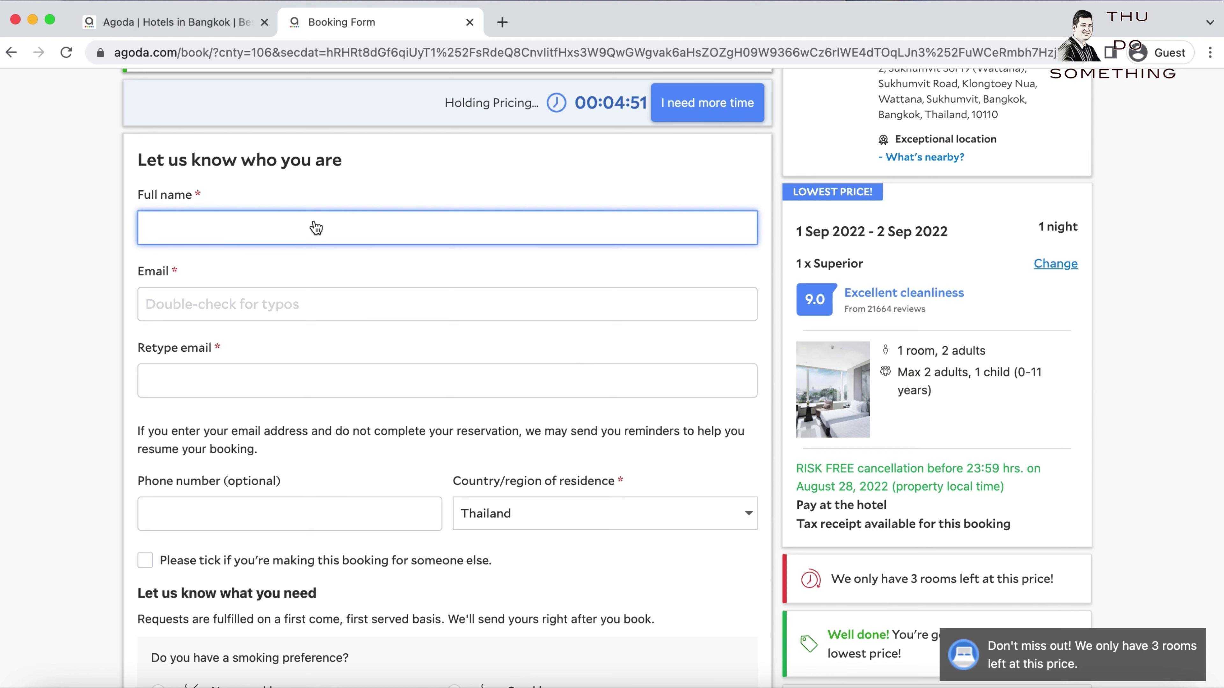
text(T)
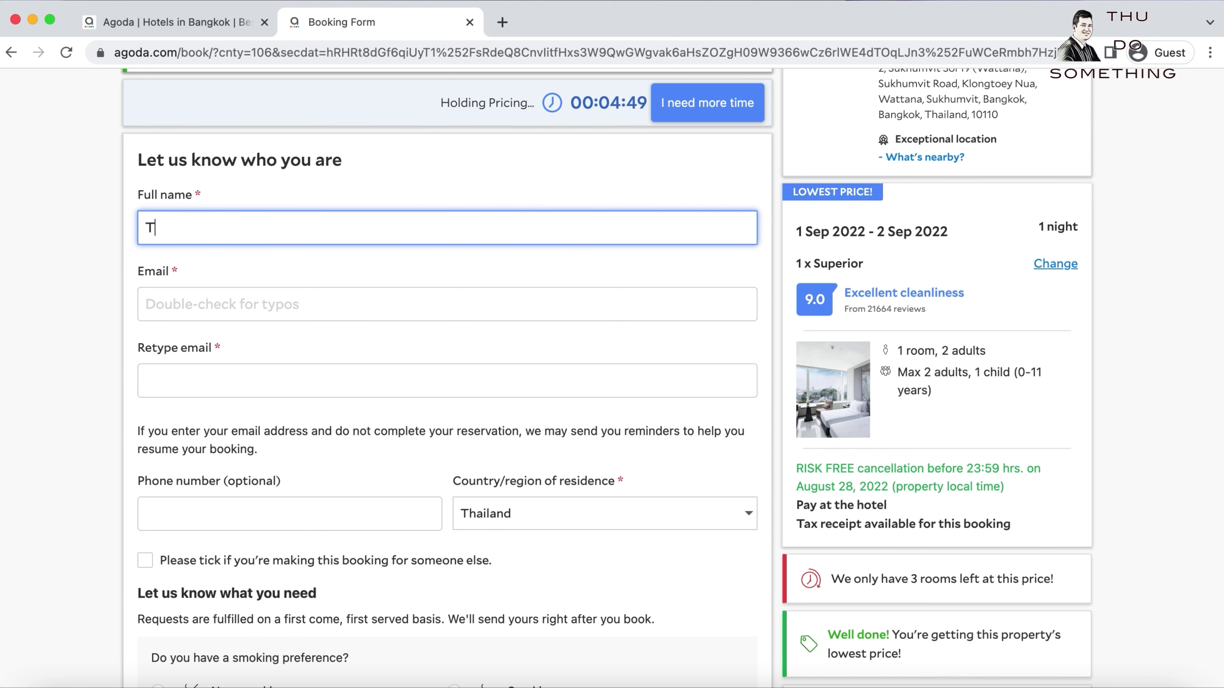
text(est Use)
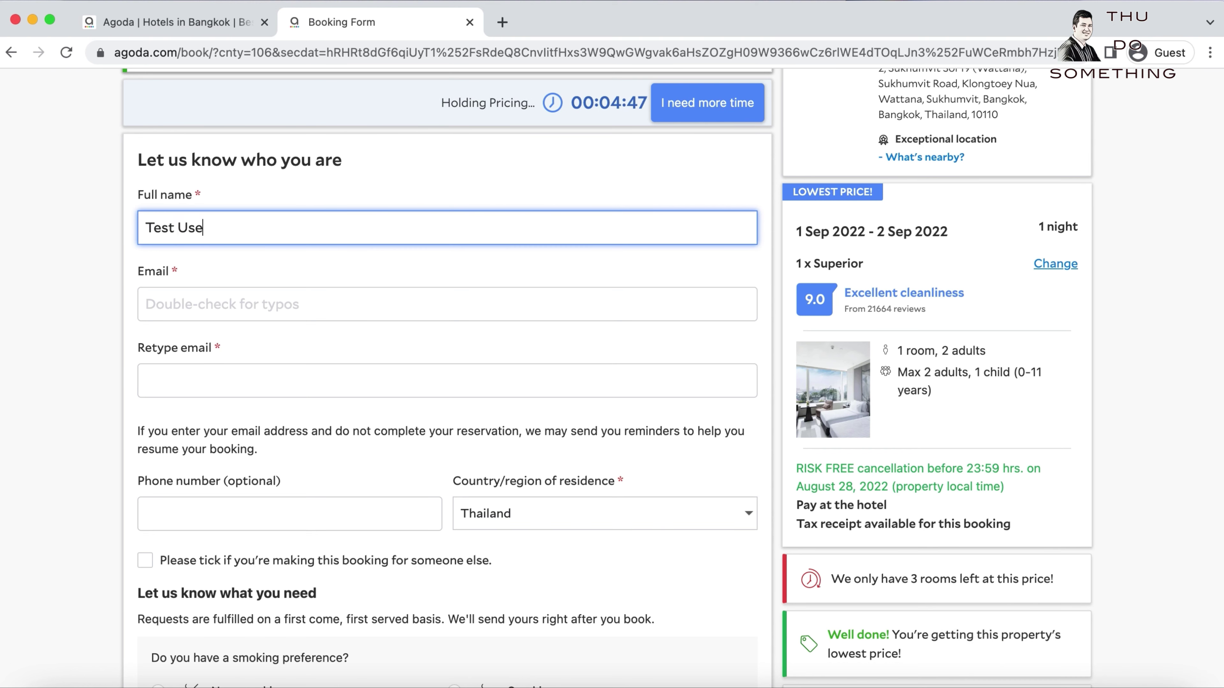
text(r)
Enter the guest's email address and retype it in the confirmation field.
click(389, 314)
text(test)
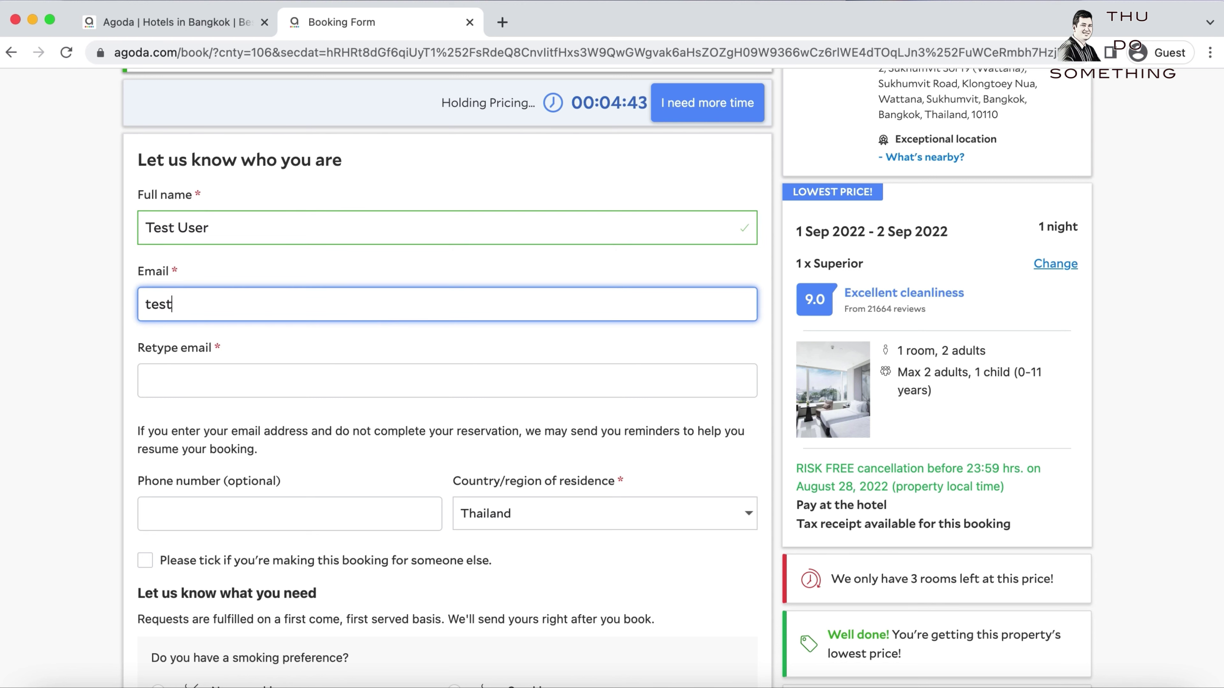
text(user)
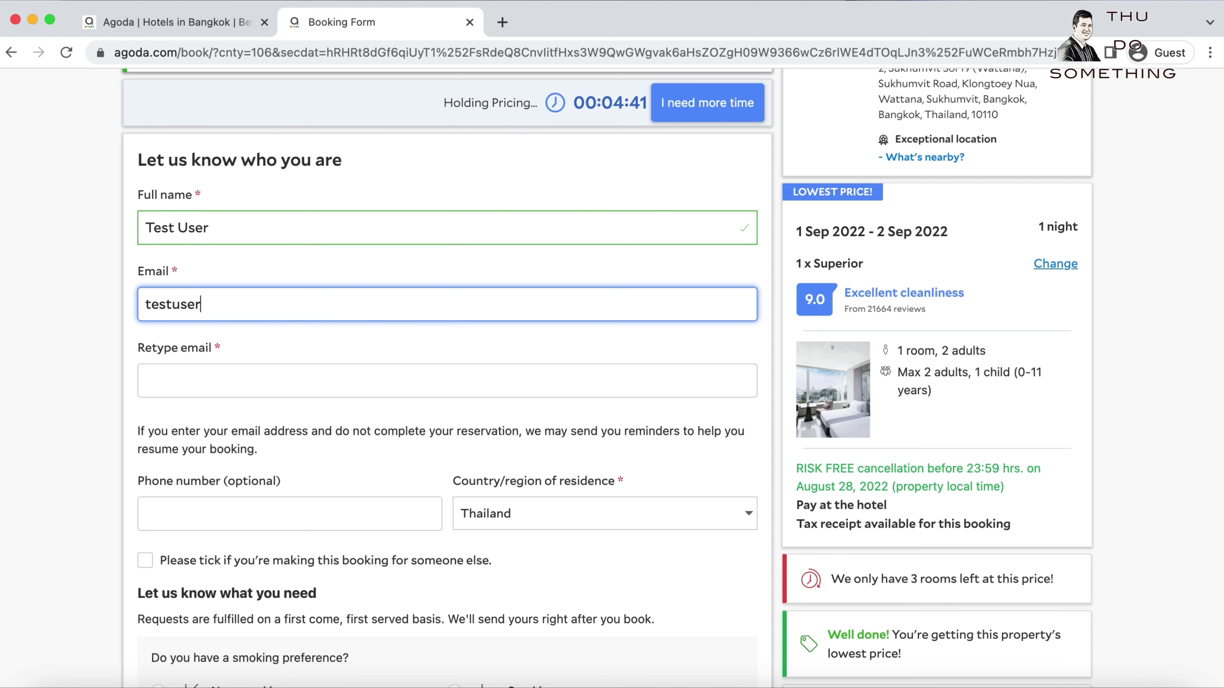
text(@)
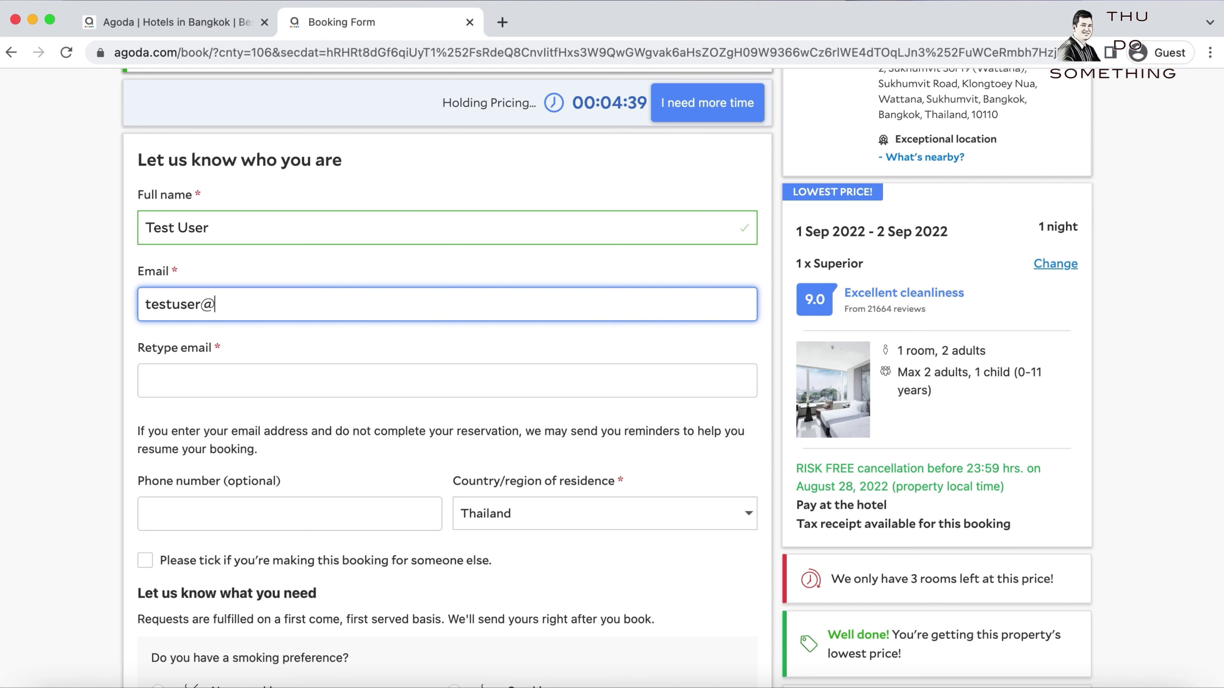
text(gmail.com)
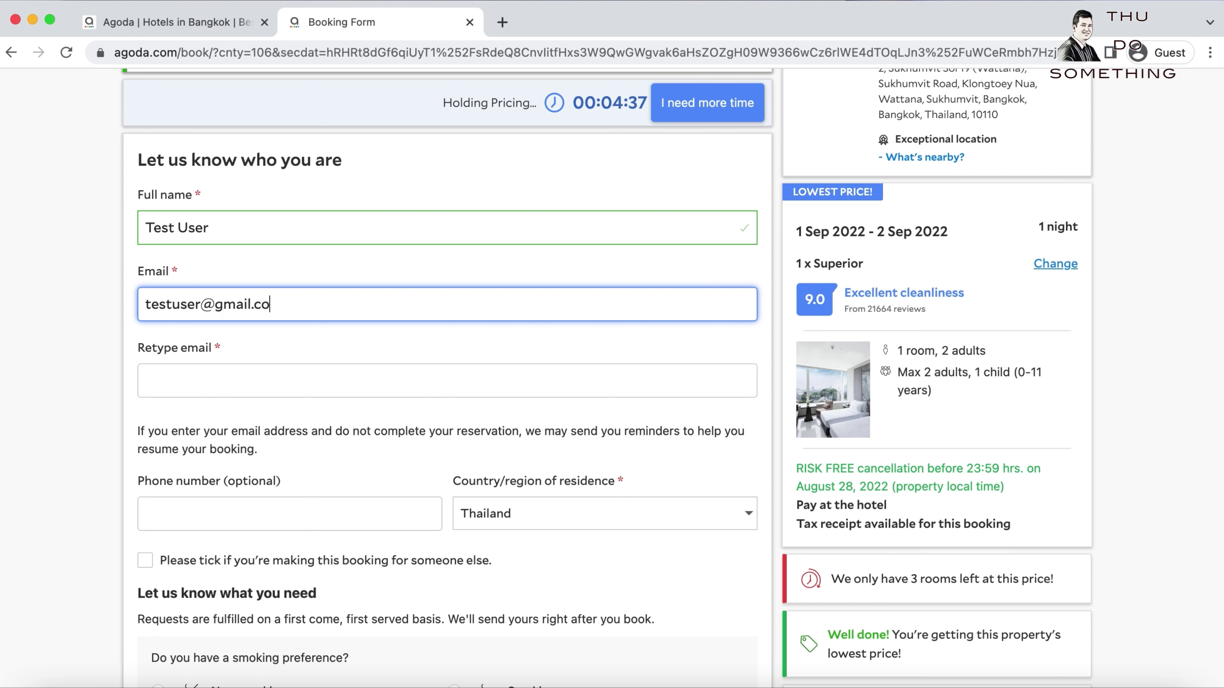
click(226, 392)
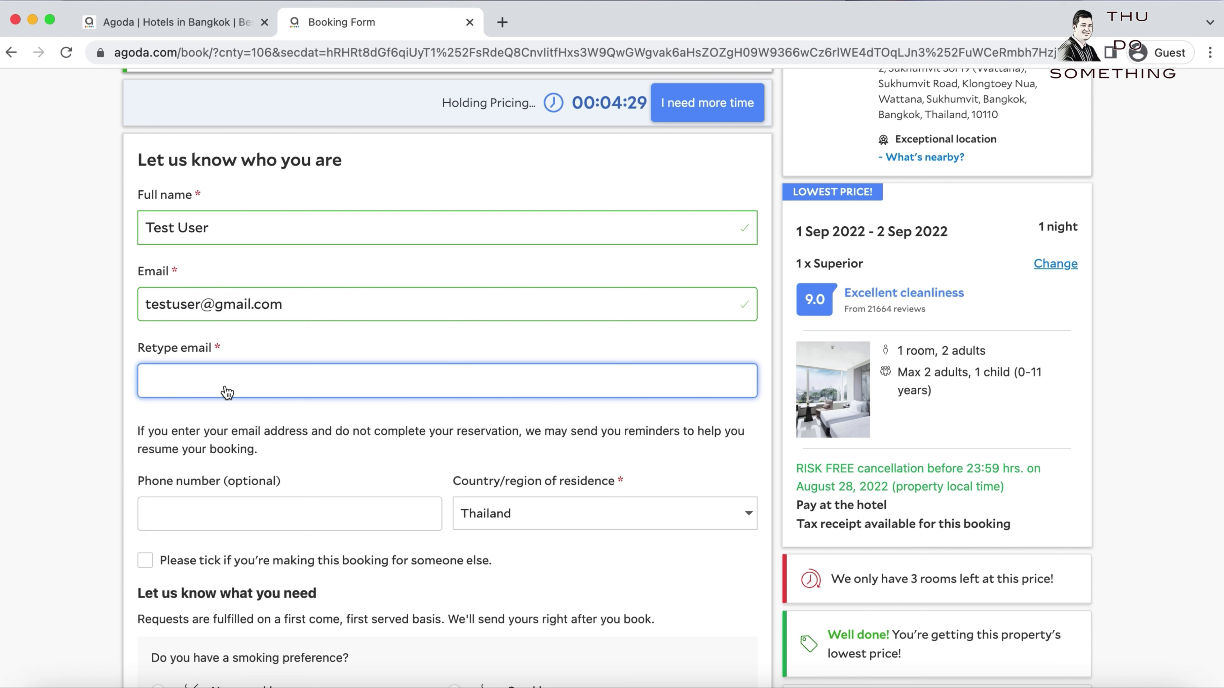
text(test)
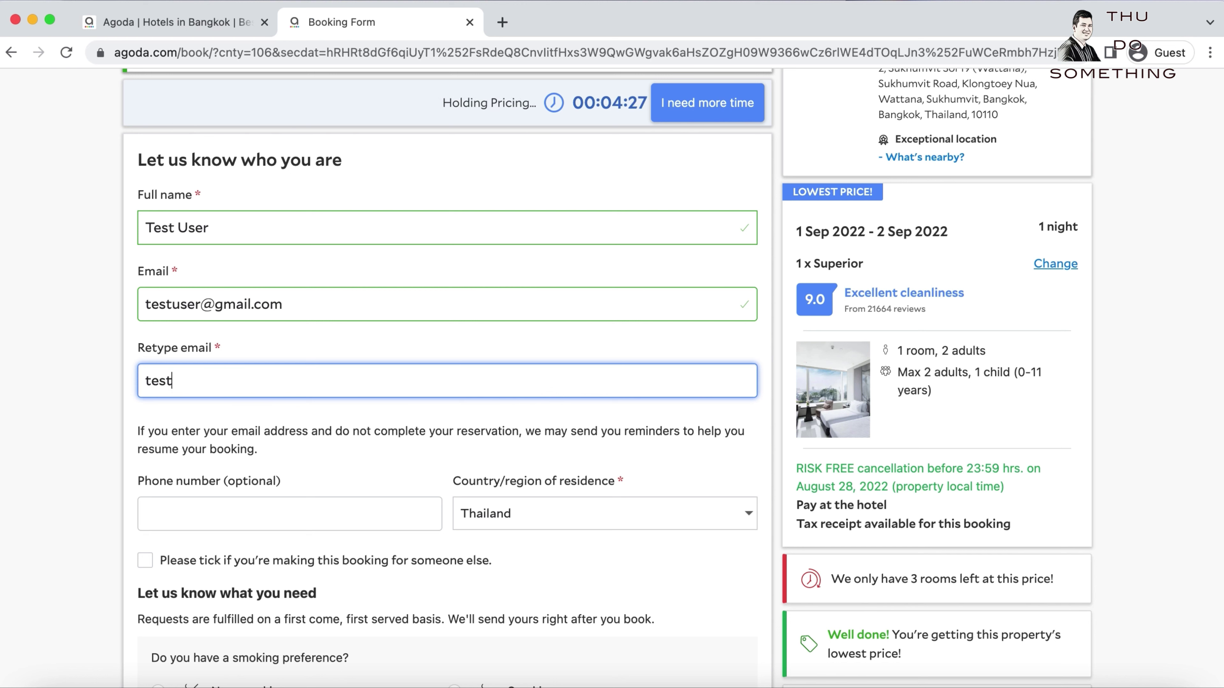
text(user@)
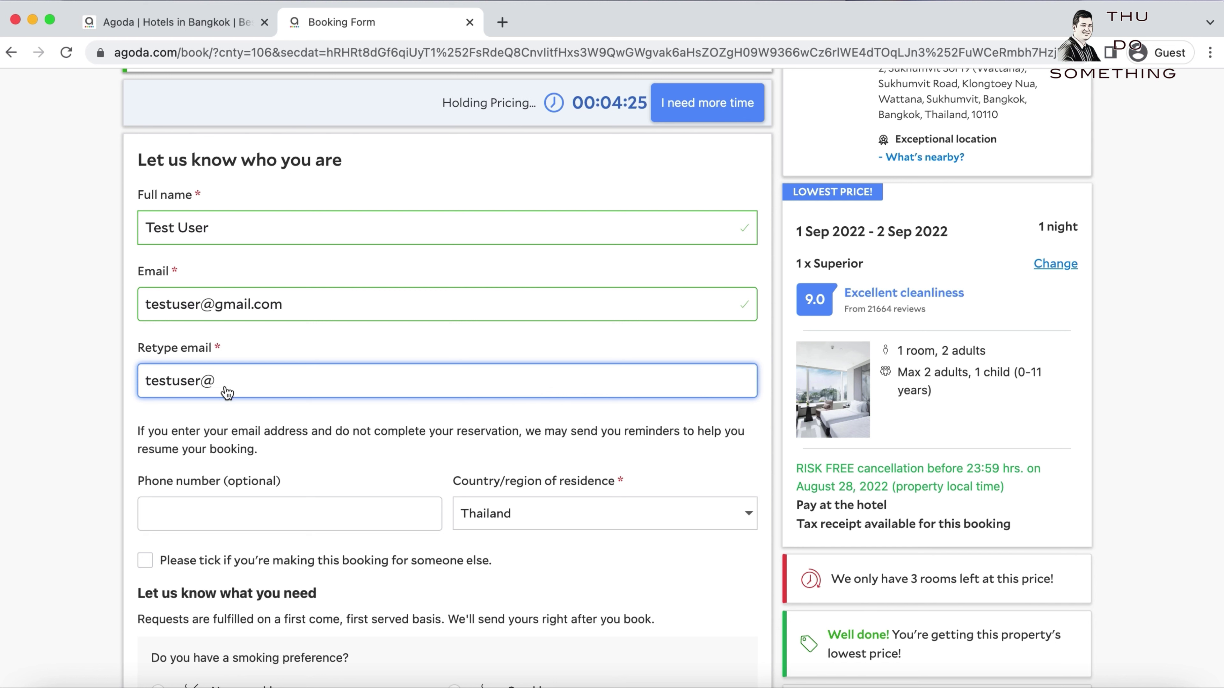
text(gmail.com)
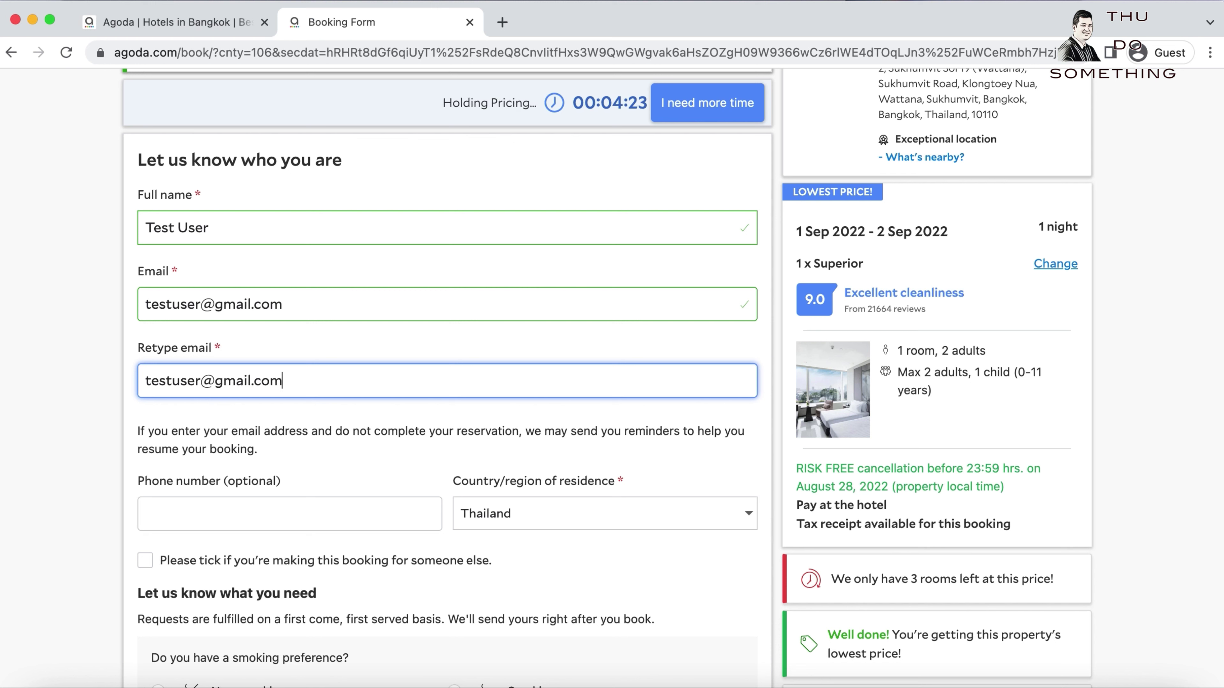
click(221, 521)
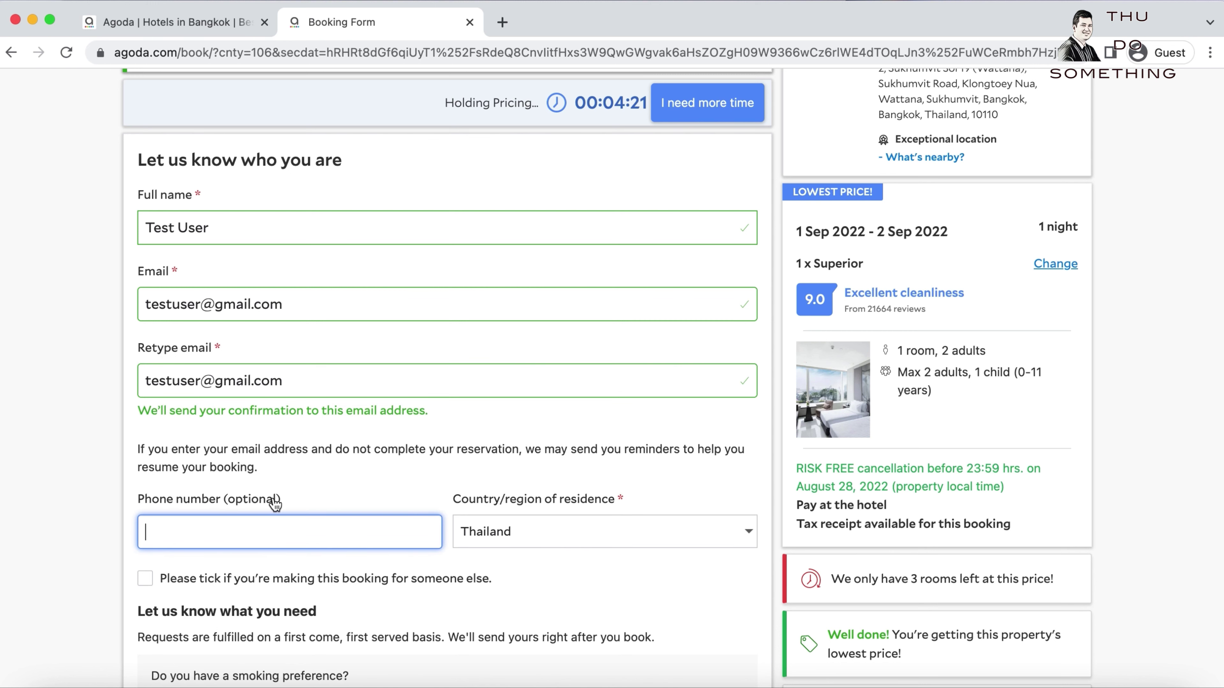
click(568, 551)
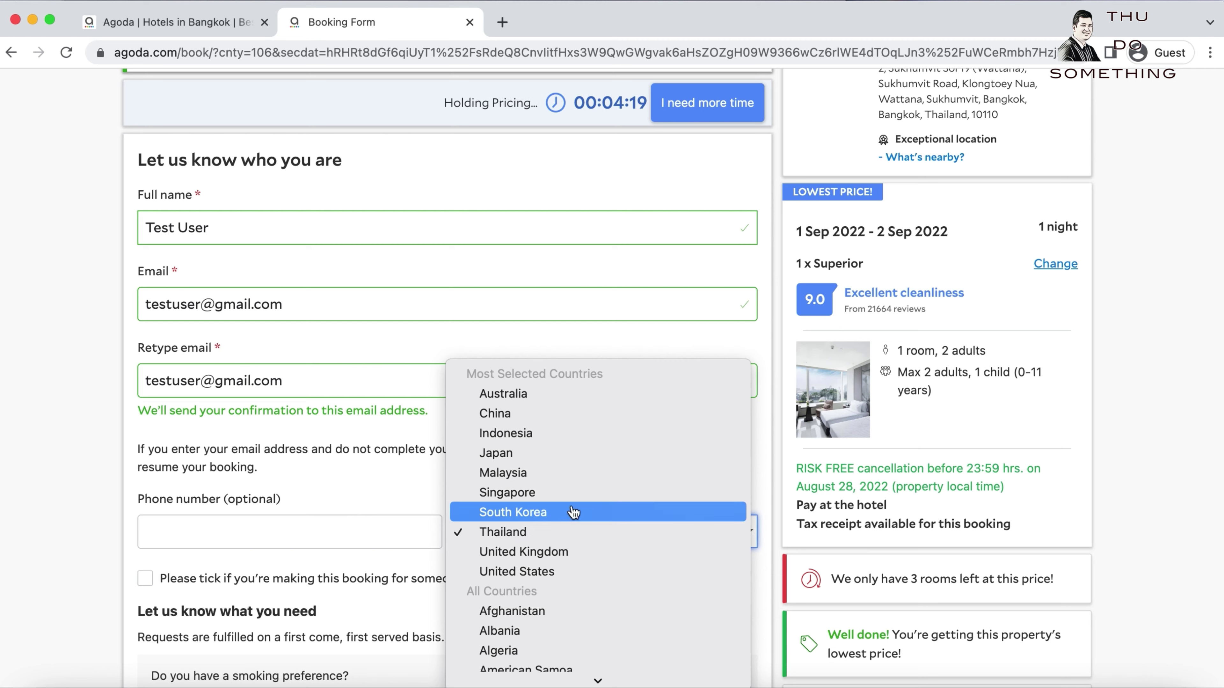
scroll(590, 535, down, 5)
Choose Myanmar as the country/region of residence.
scroll(590, 535, down, 20)
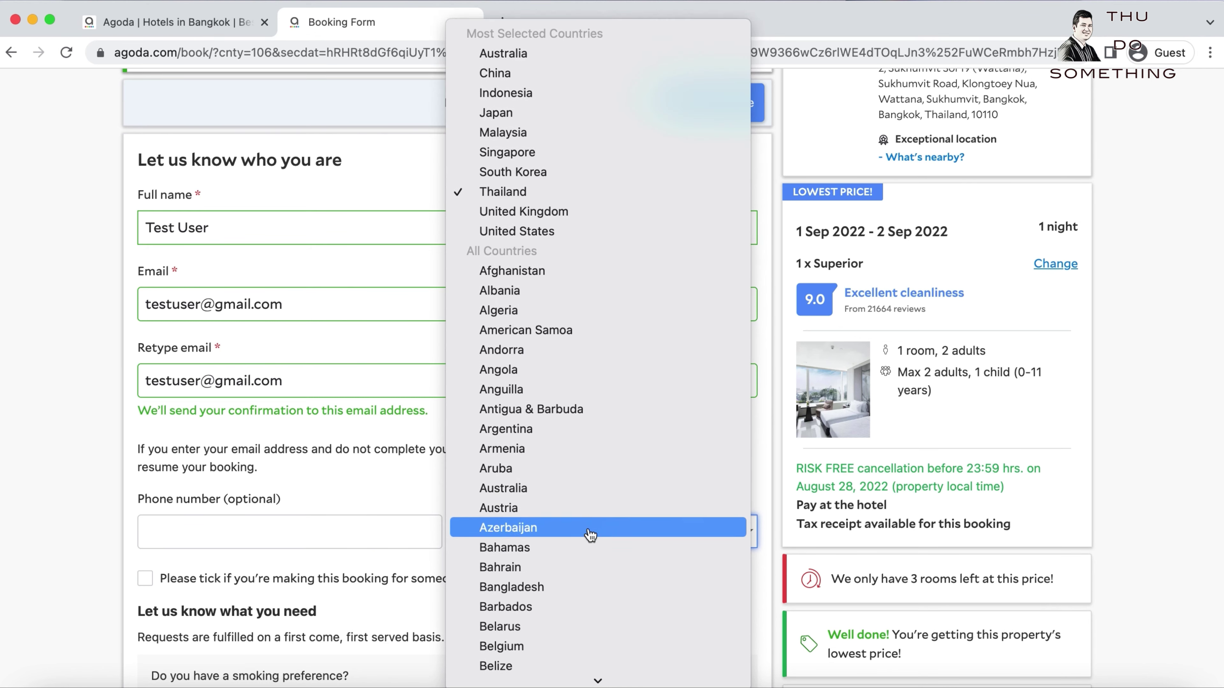
scroll(590, 534, down, 20)
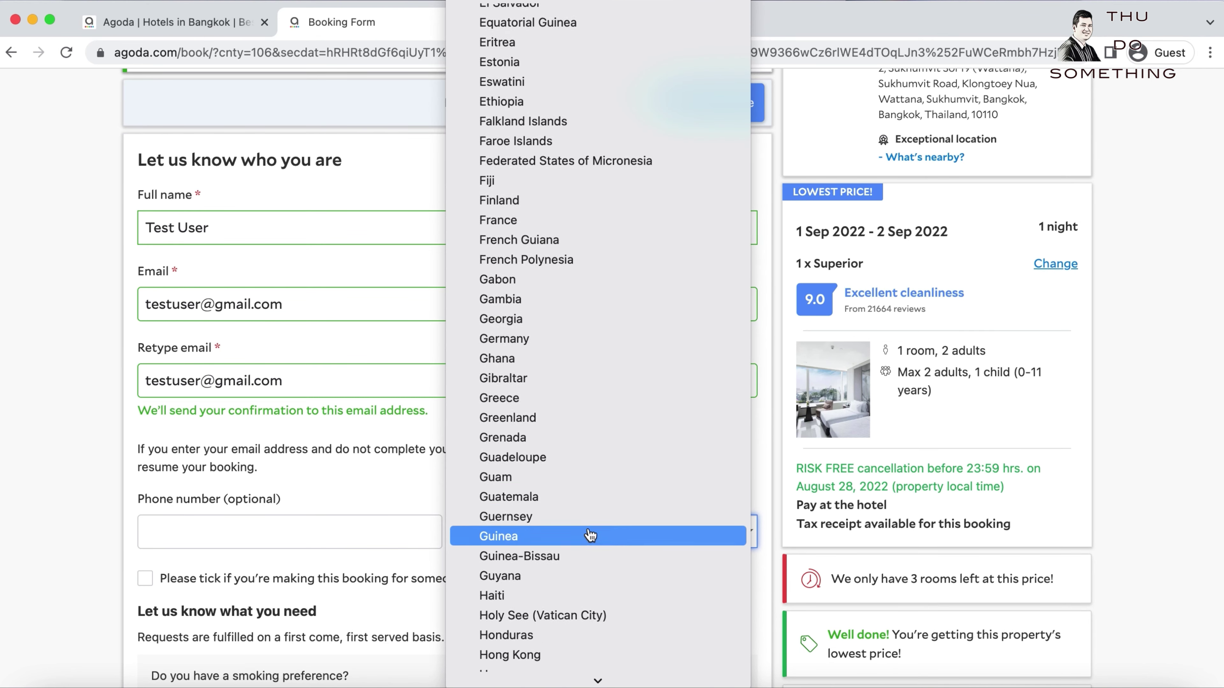
scroll(590, 535, down, 7)
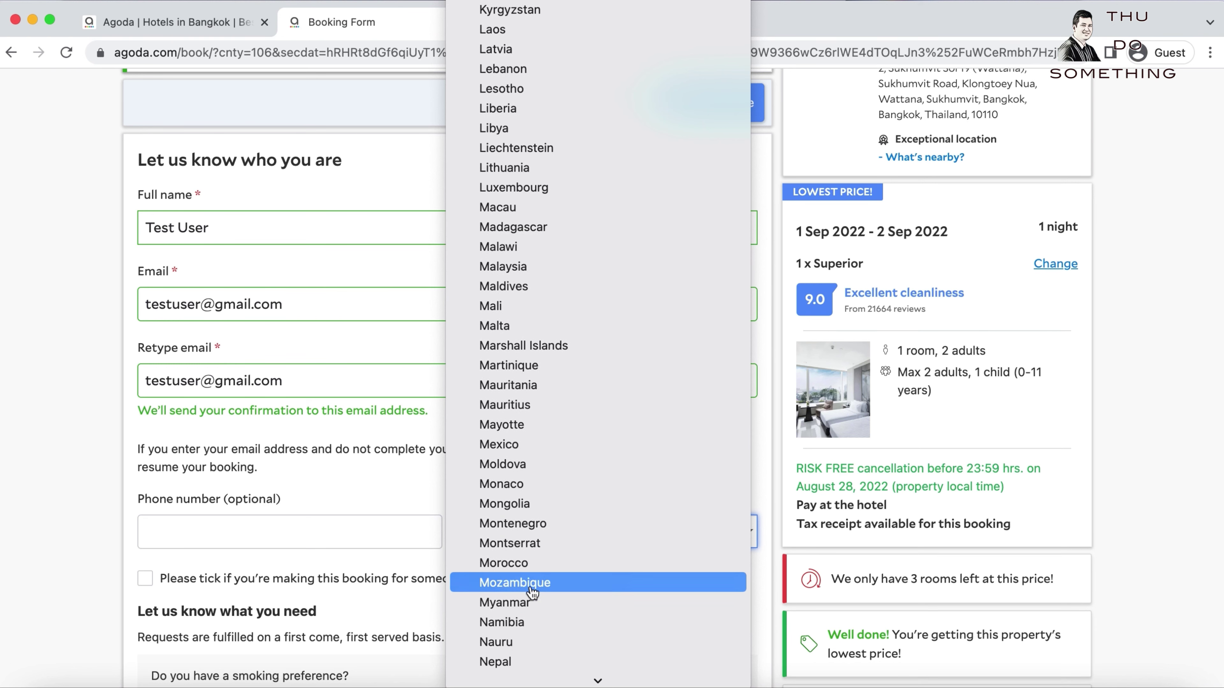
click(513, 600)
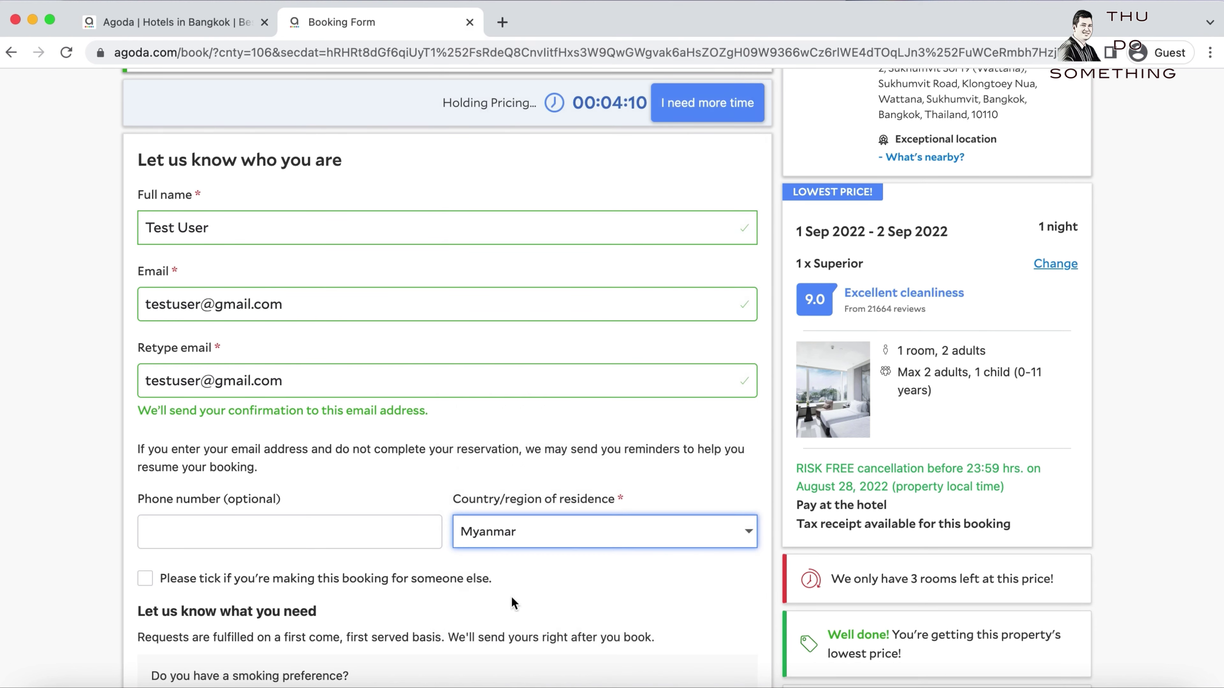
click(301, 533)
scroll(386, 476, down, 3)
scroll(388, 476, down, 3)
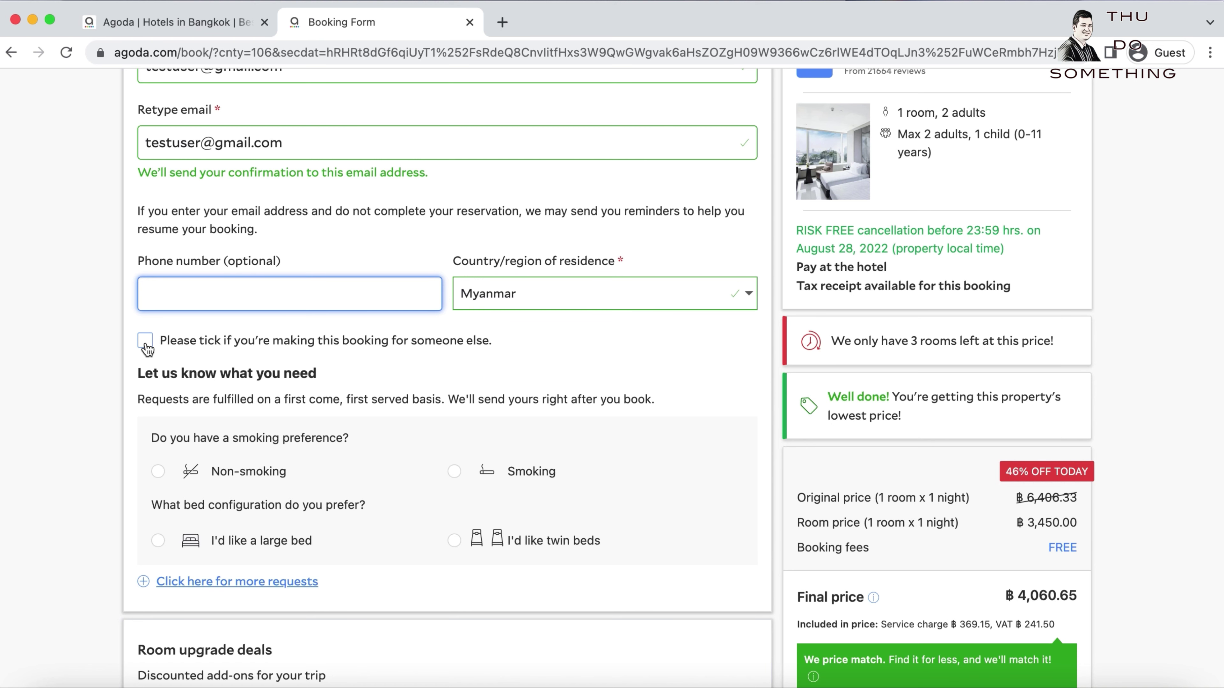
Leave 'booking for someone else' unticked and select Non-smoking and 'I'd like a large bed'.
click(146, 344)
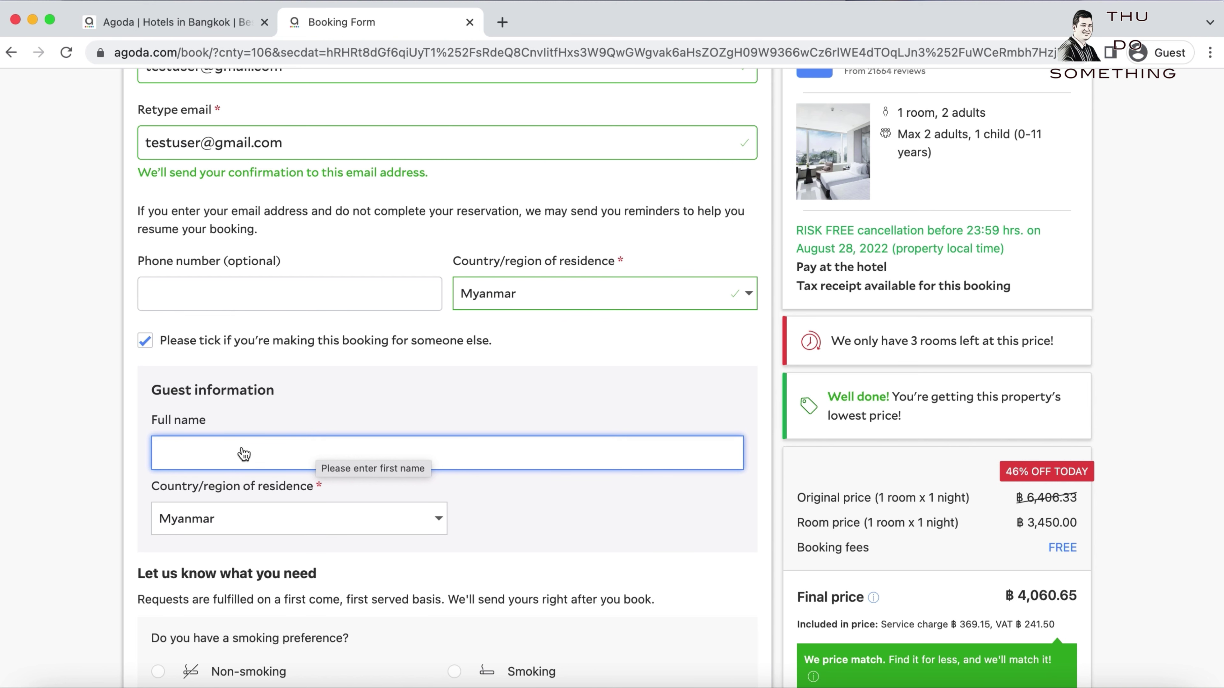
click(145, 340)
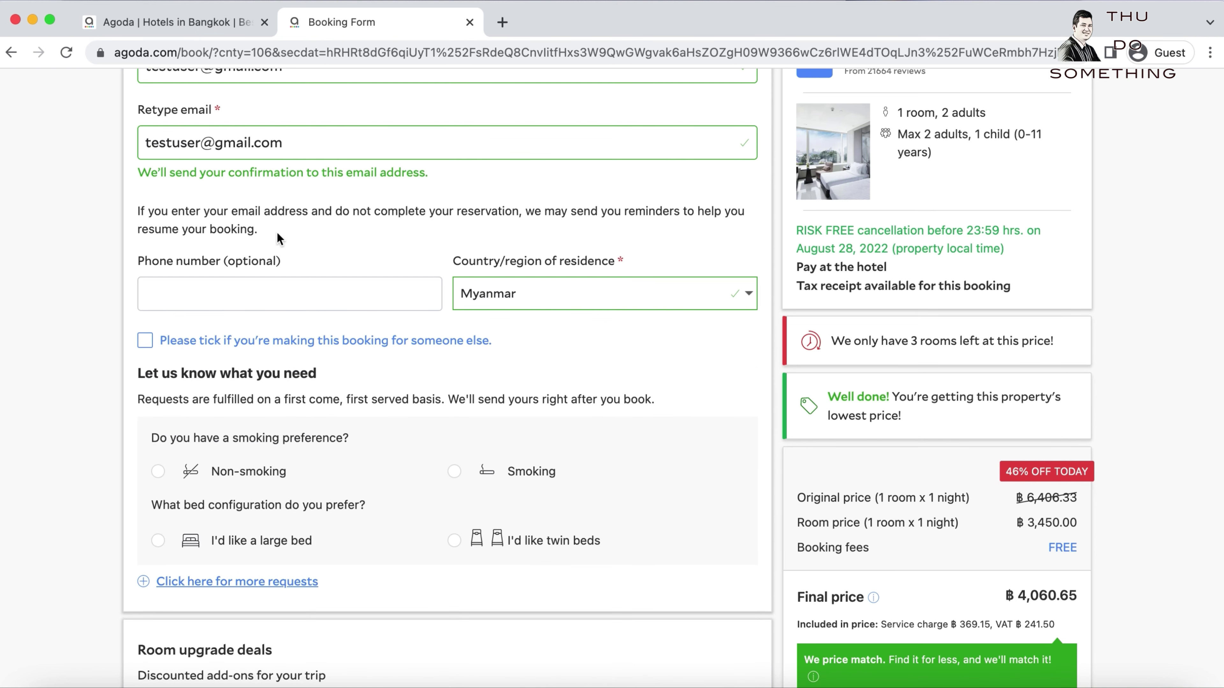
scroll(364, 415, up, 2)
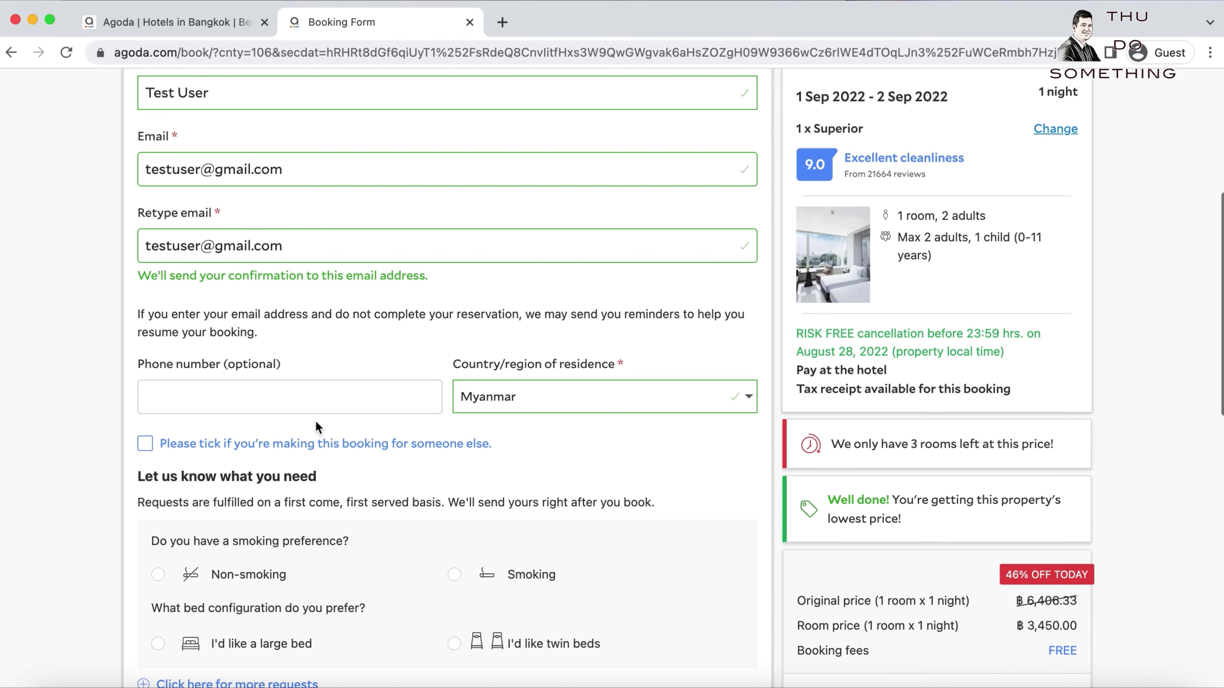
scroll(318, 420, down, 2)
scroll(333, 421, down, 3)
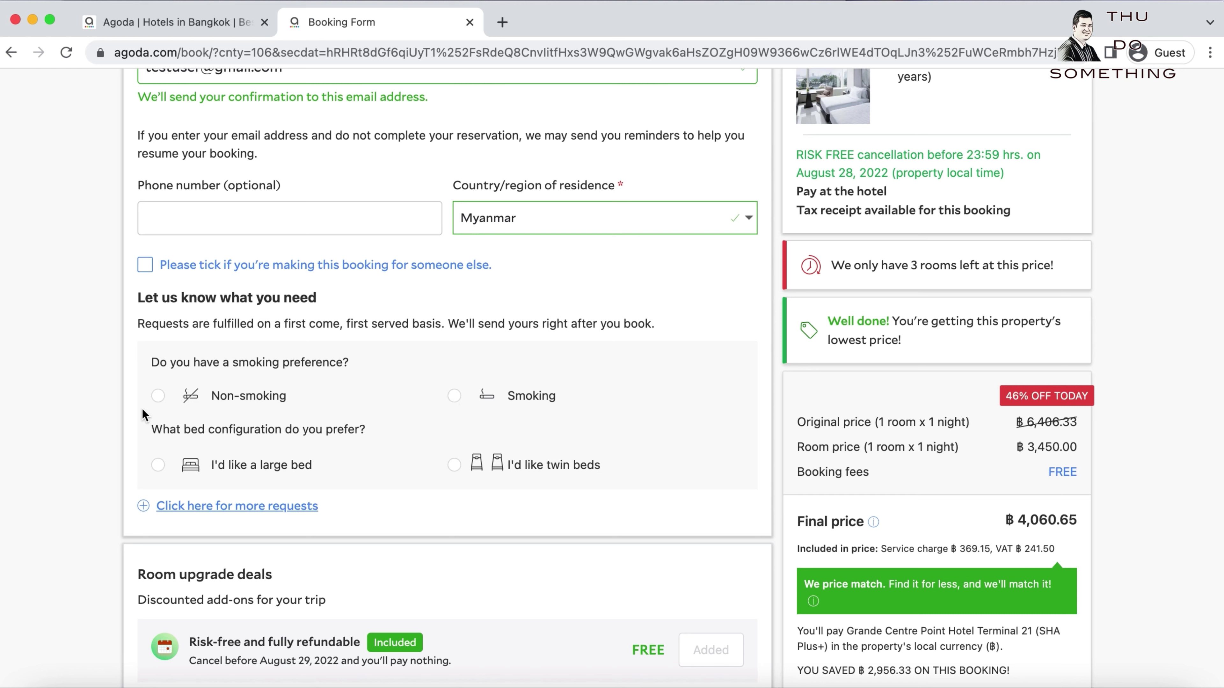
click(159, 396)
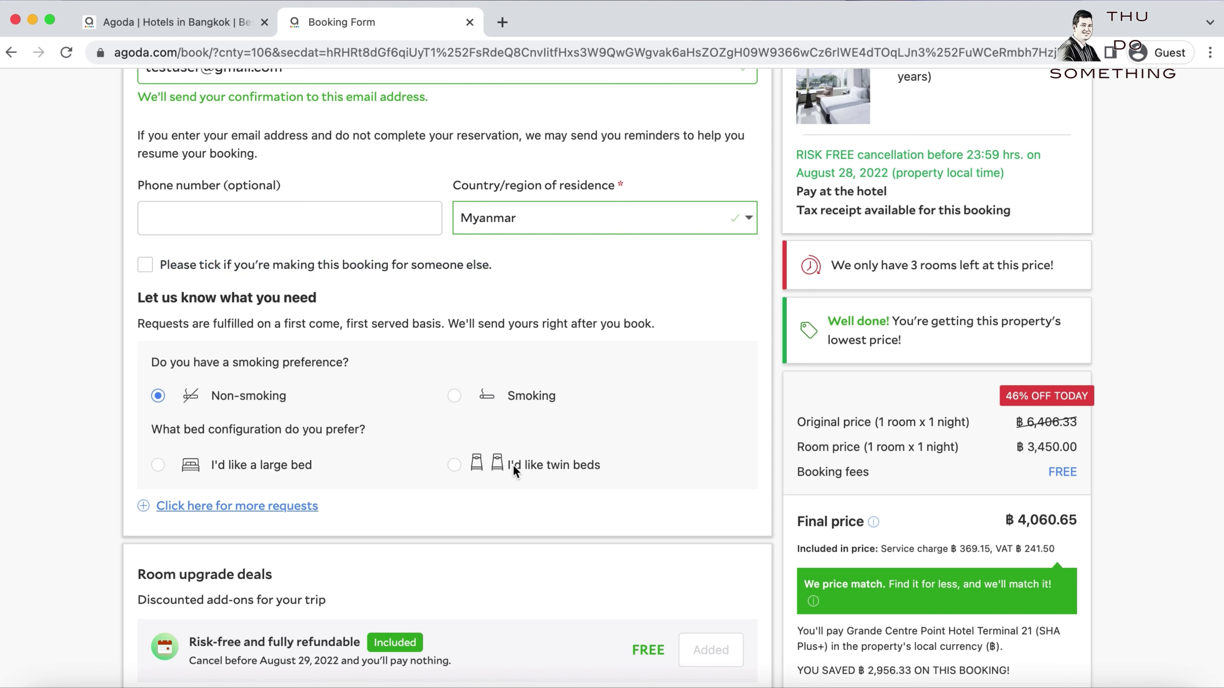
click(162, 465)
scroll(380, 482, down, 5)
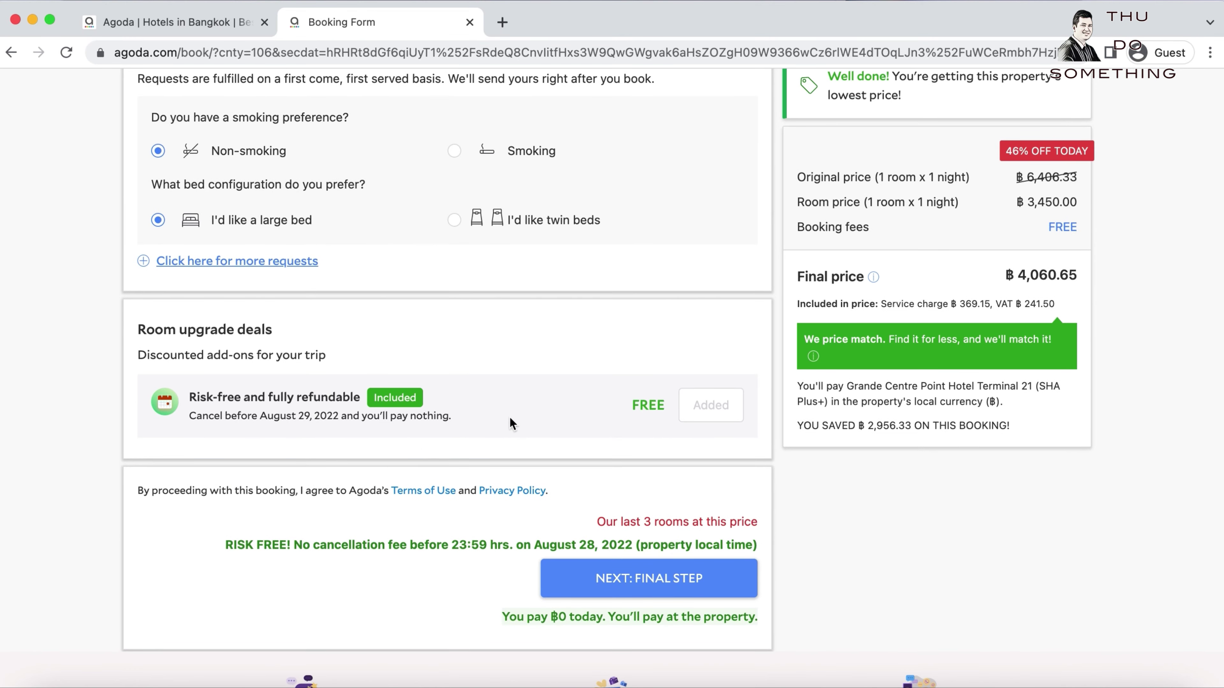
scroll(510, 416, up, 15)
scroll(511, 424, down, 8)
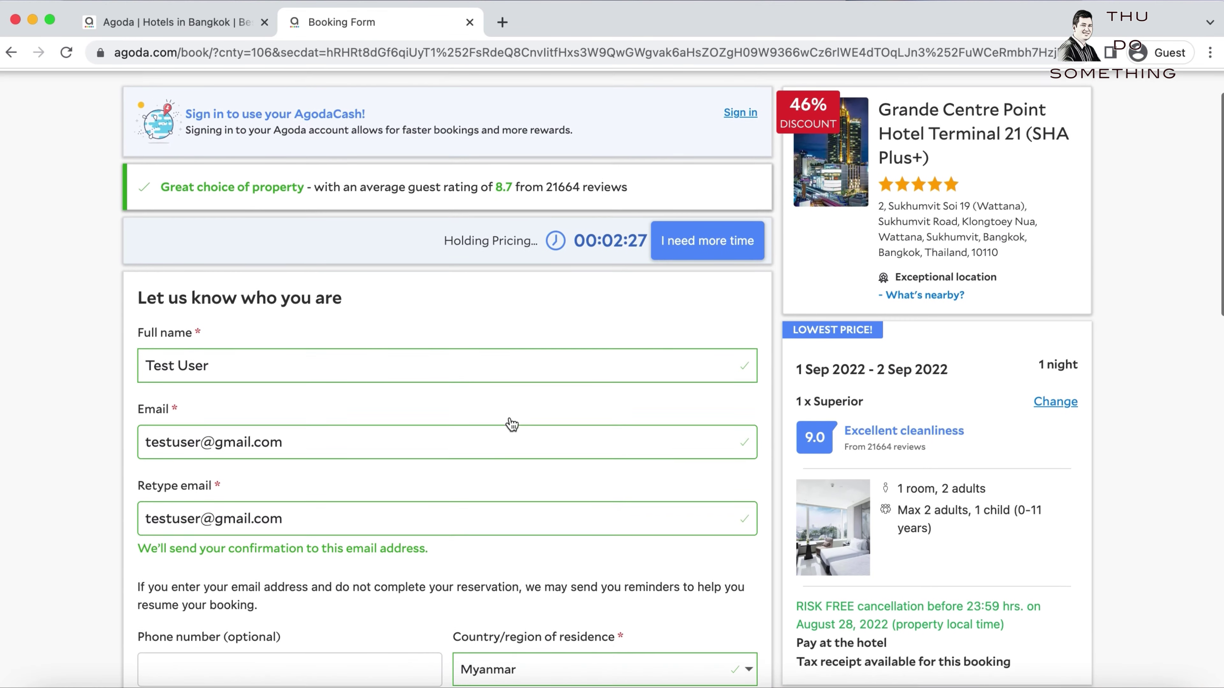
scroll(511, 416, down, 4)
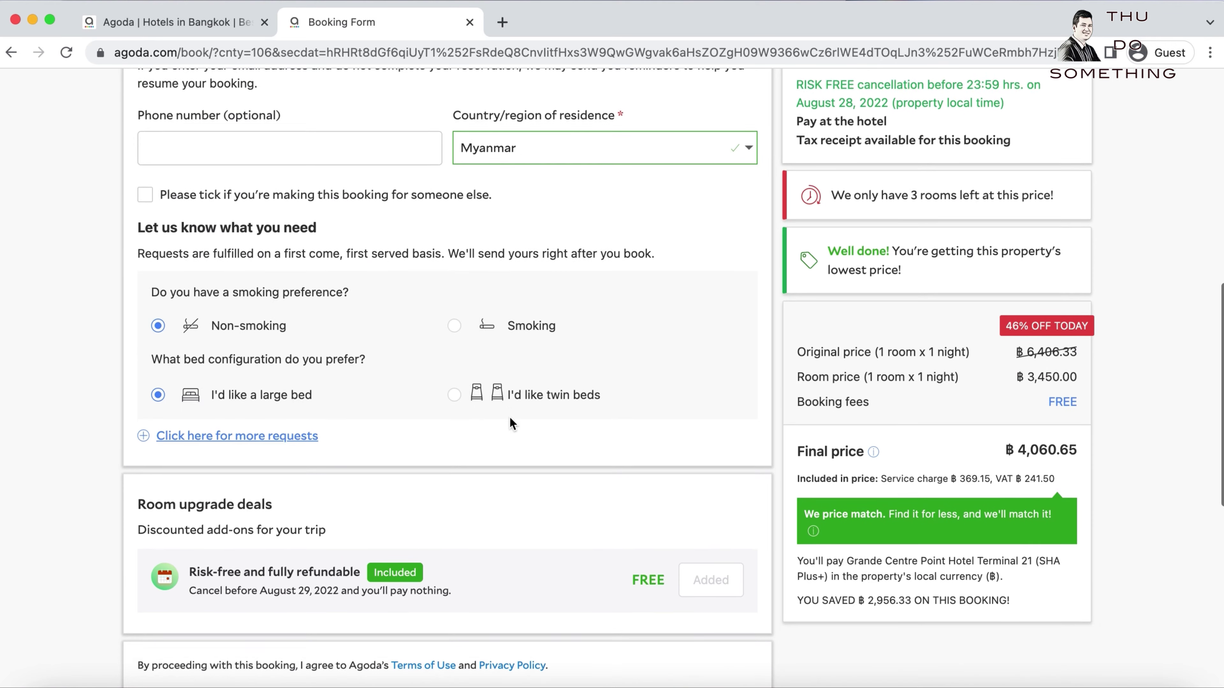
mouse_move(850, 396)
scroll(999, 324, up, 9)
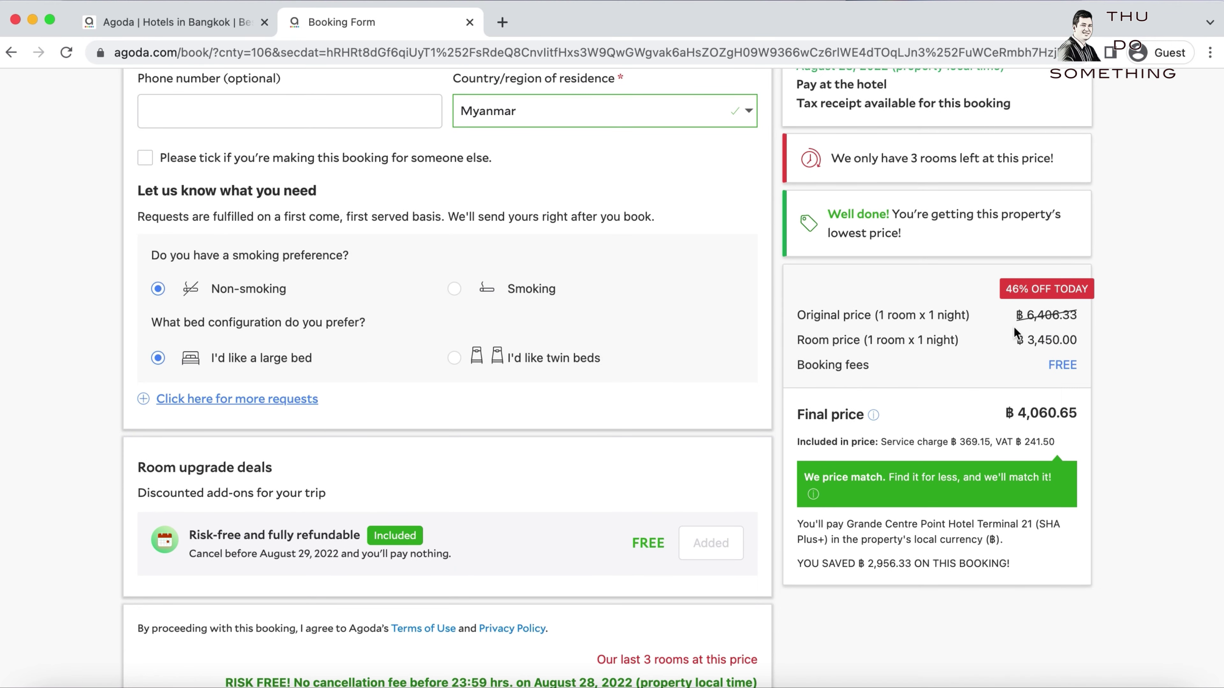
scroll(978, 326, up, 5)
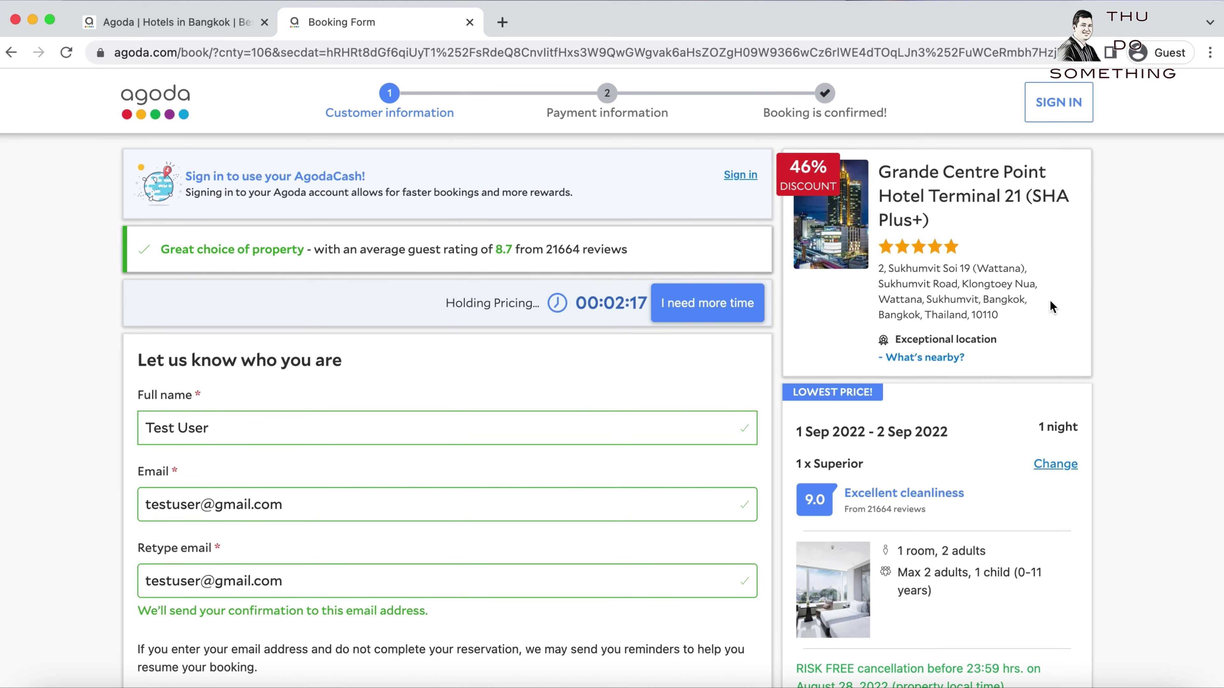
scroll(1088, 361, down, 2)
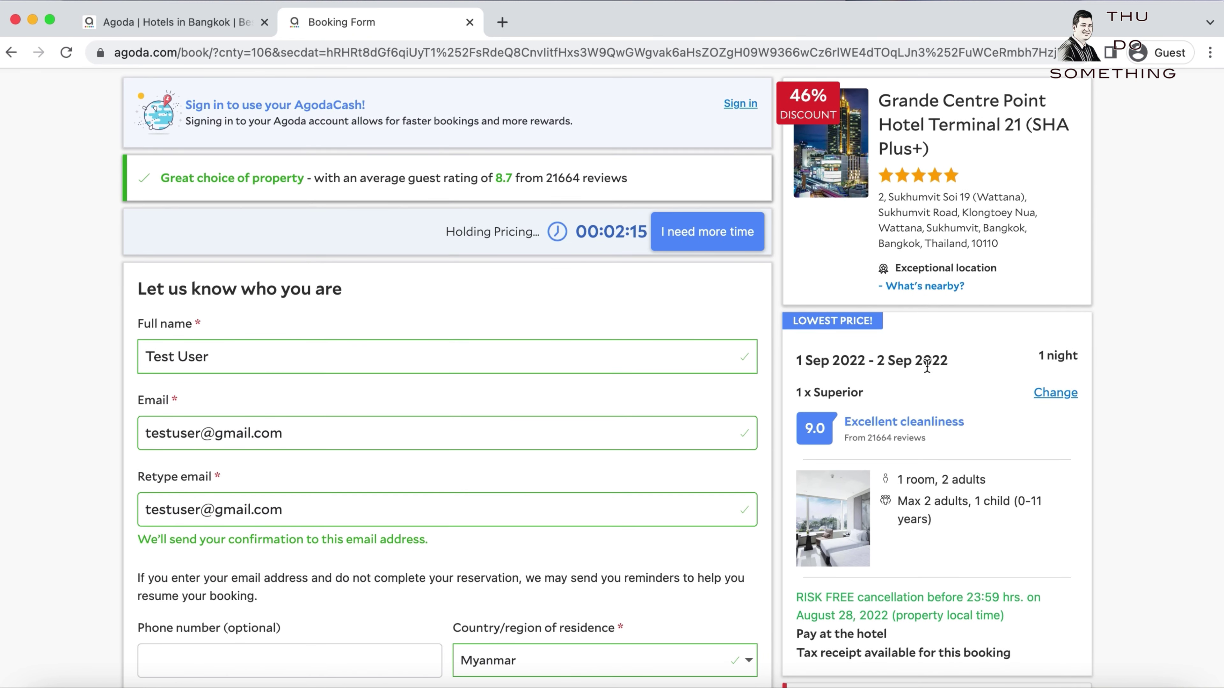
scroll(1086, 396, down, 1)
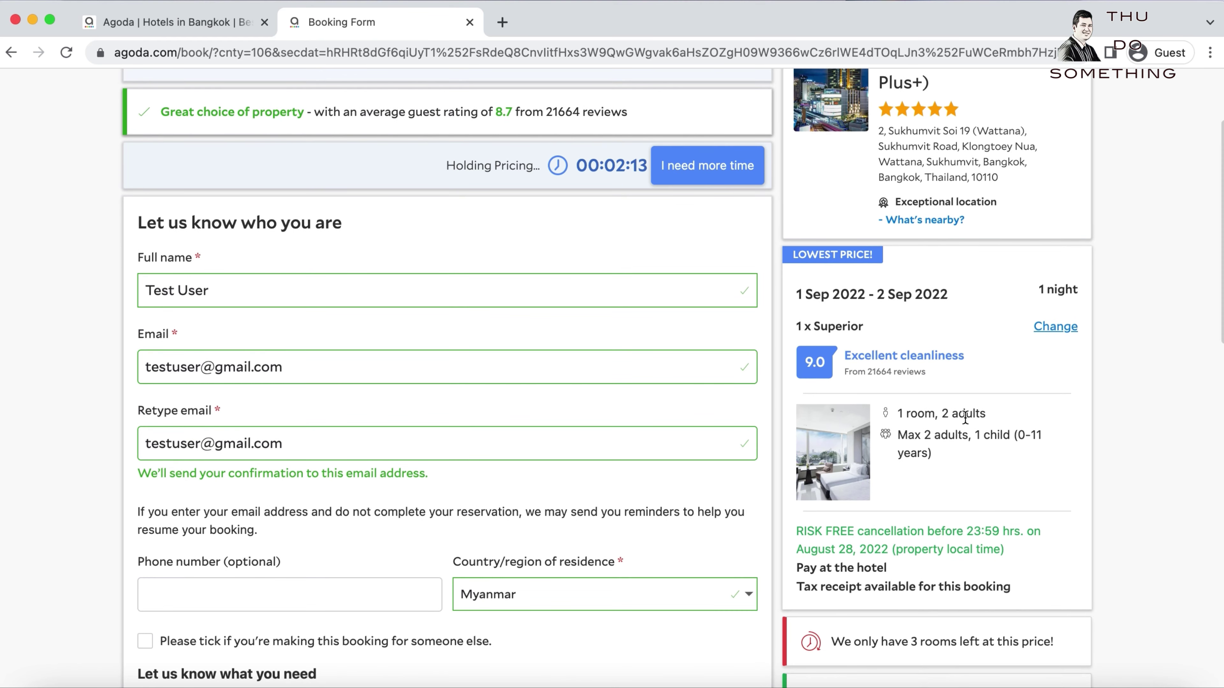
scroll(1098, 422, down, 3)
scroll(1099, 422, down, 3)
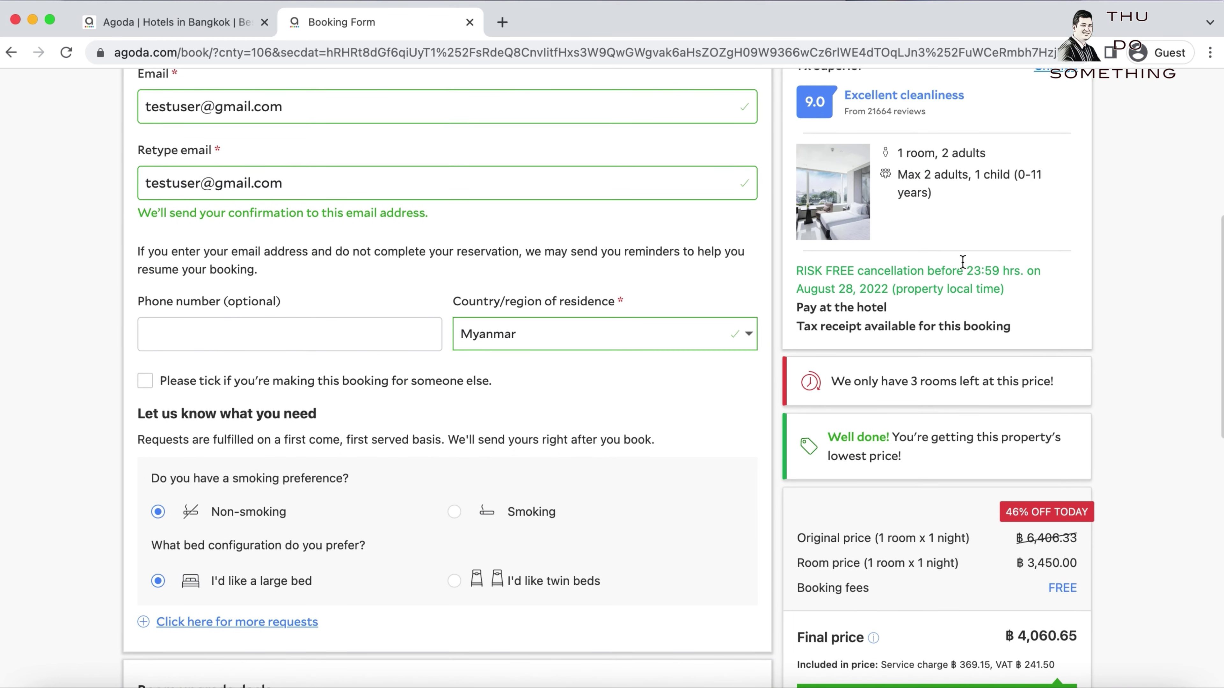
scroll(920, 533, down, 4)
scroll(987, 530, down, 10)
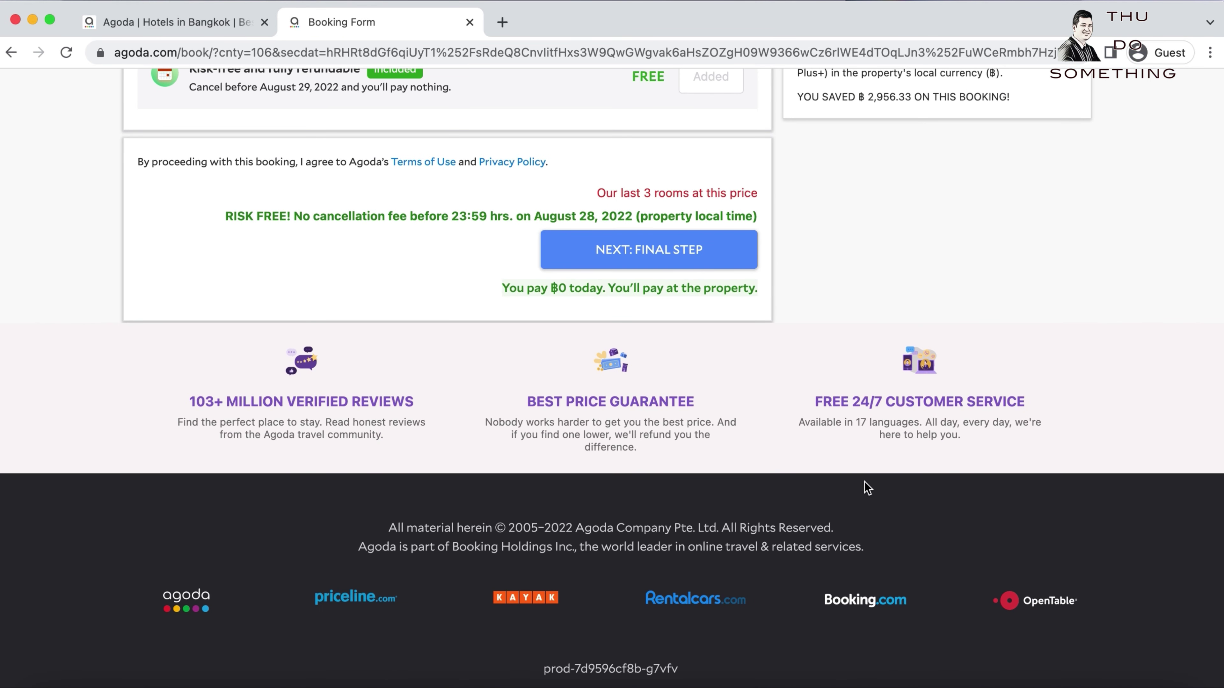
scroll(902, 320, up, 3)
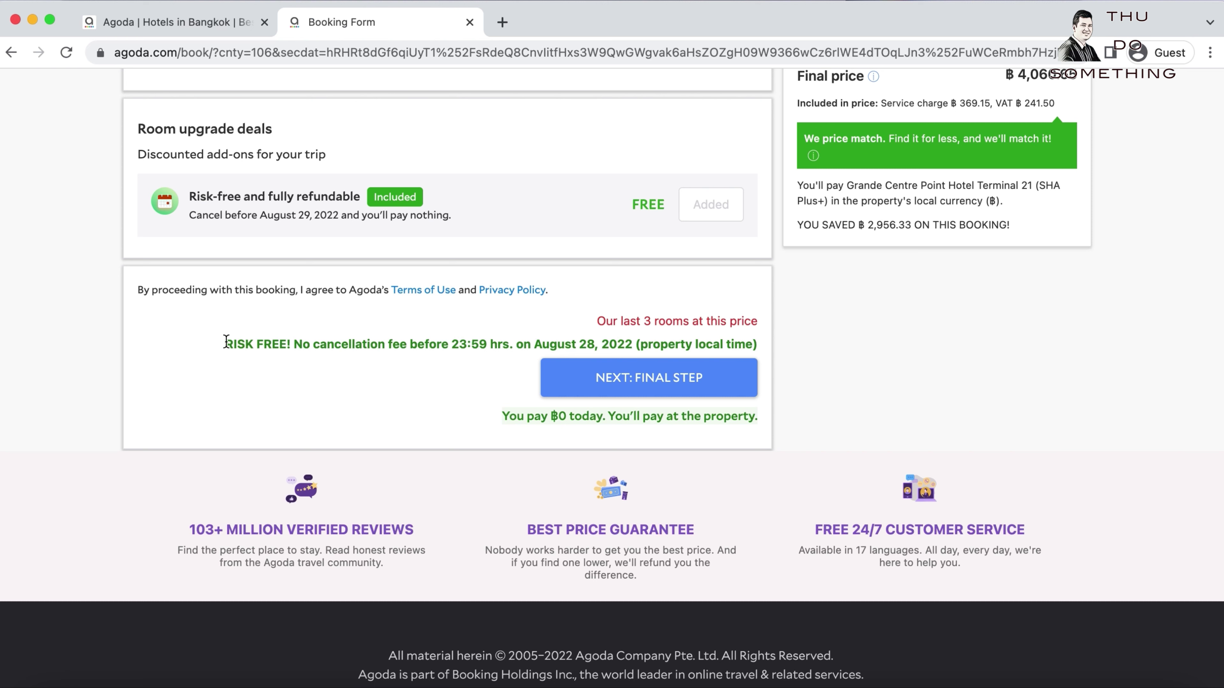
drag(225, 341, 286, 341)
double_click(418, 345)
click(300, 343)
drag(503, 416, 569, 418)
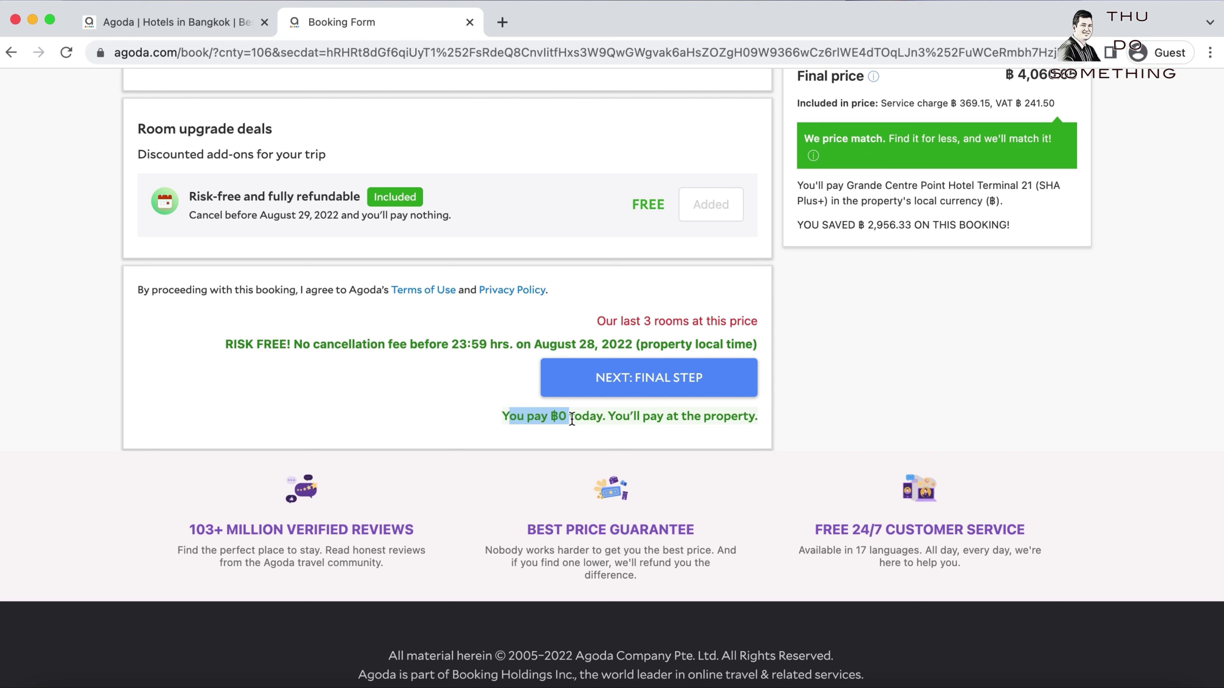
click(581, 420)
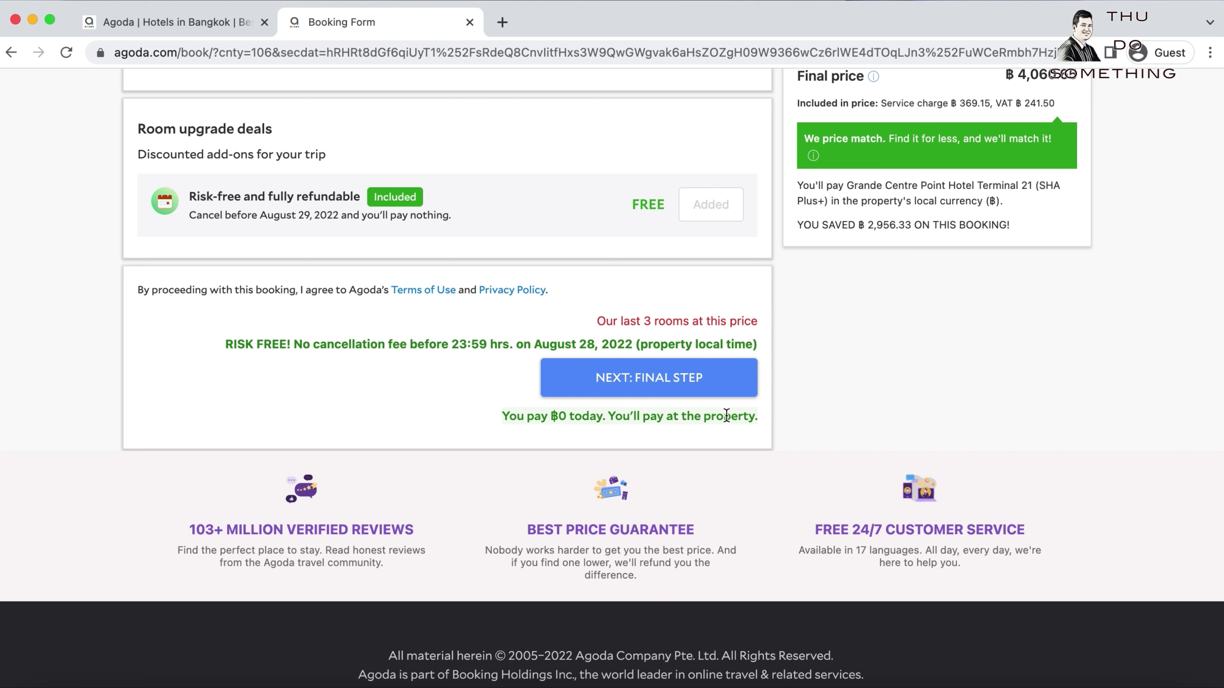
drag(612, 416, 778, 419)
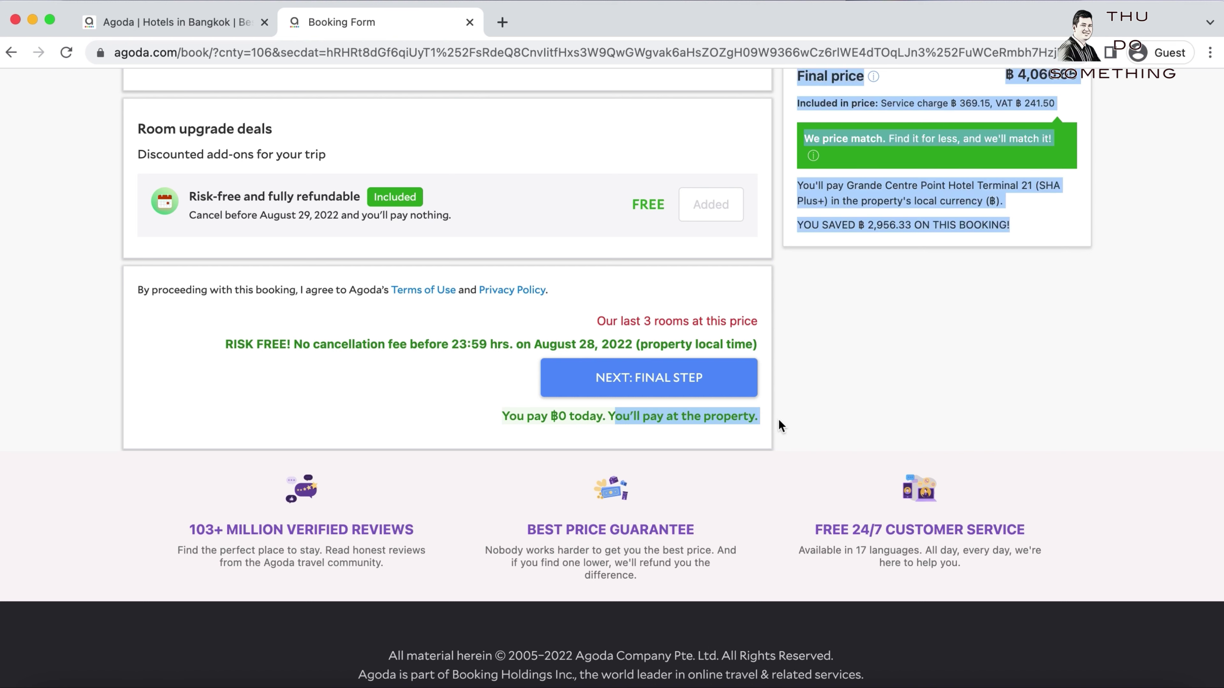
click(828, 385)
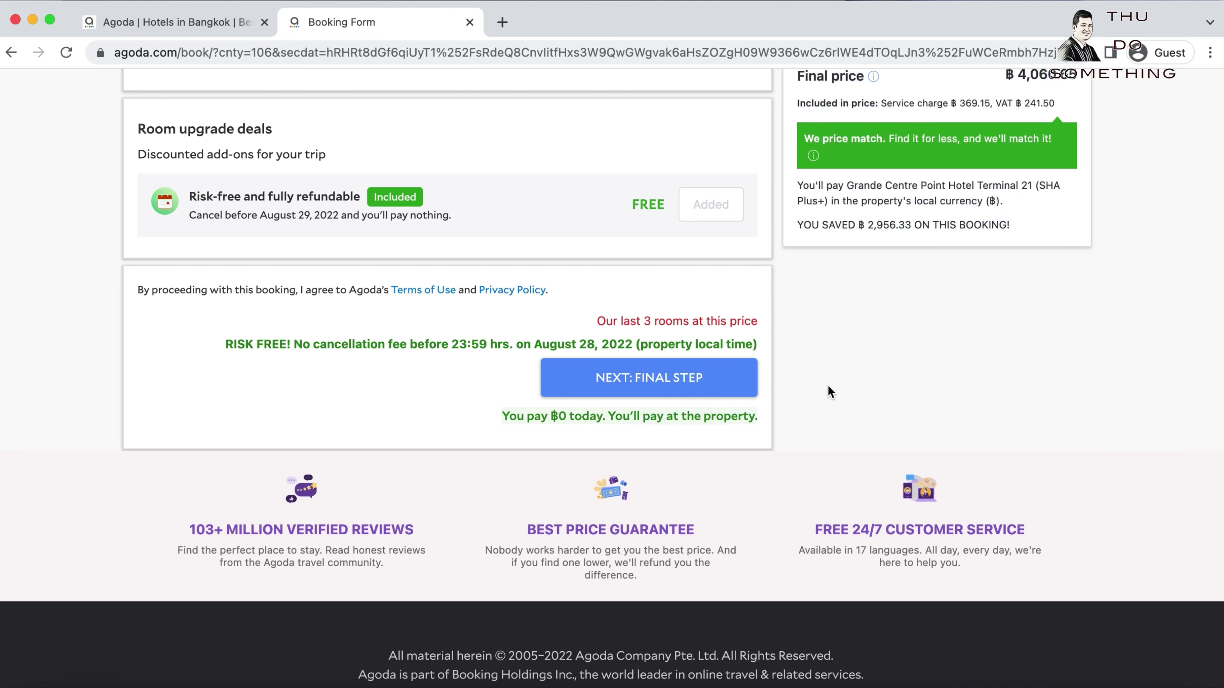
Continue to the payment page and review the card fields and ฿4,060.65 final price.
click(644, 383)
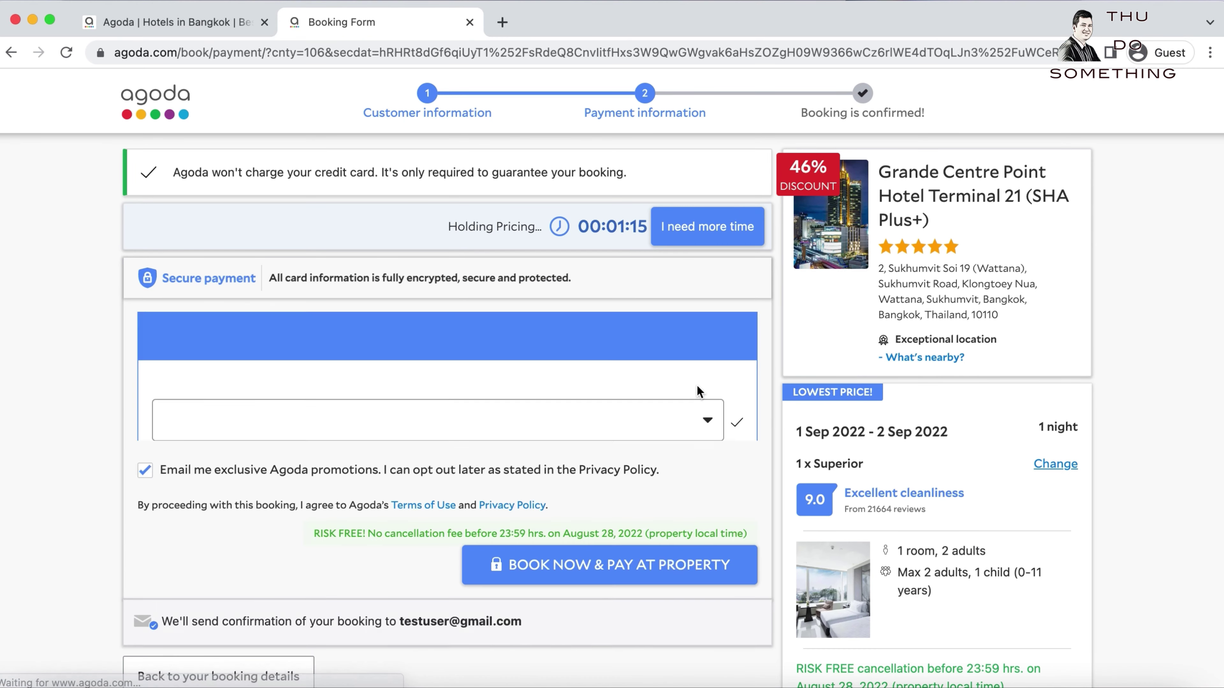
scroll(669, 393, down, 4)
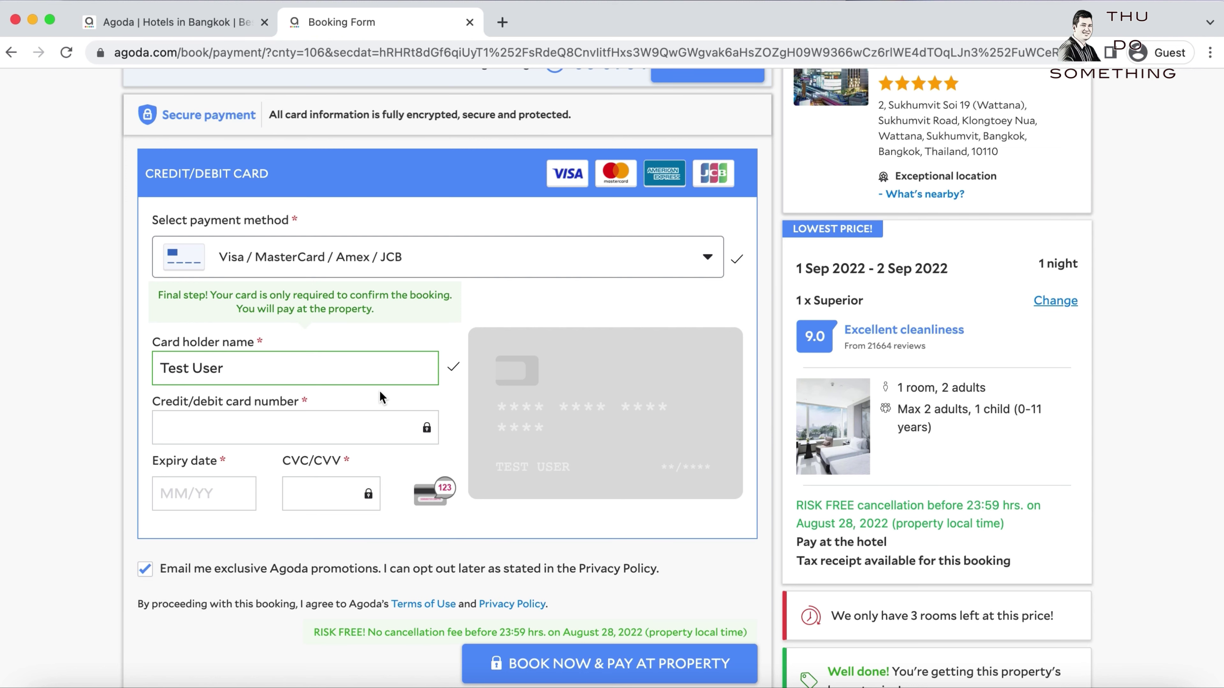
scroll(415, 392, down, 3)
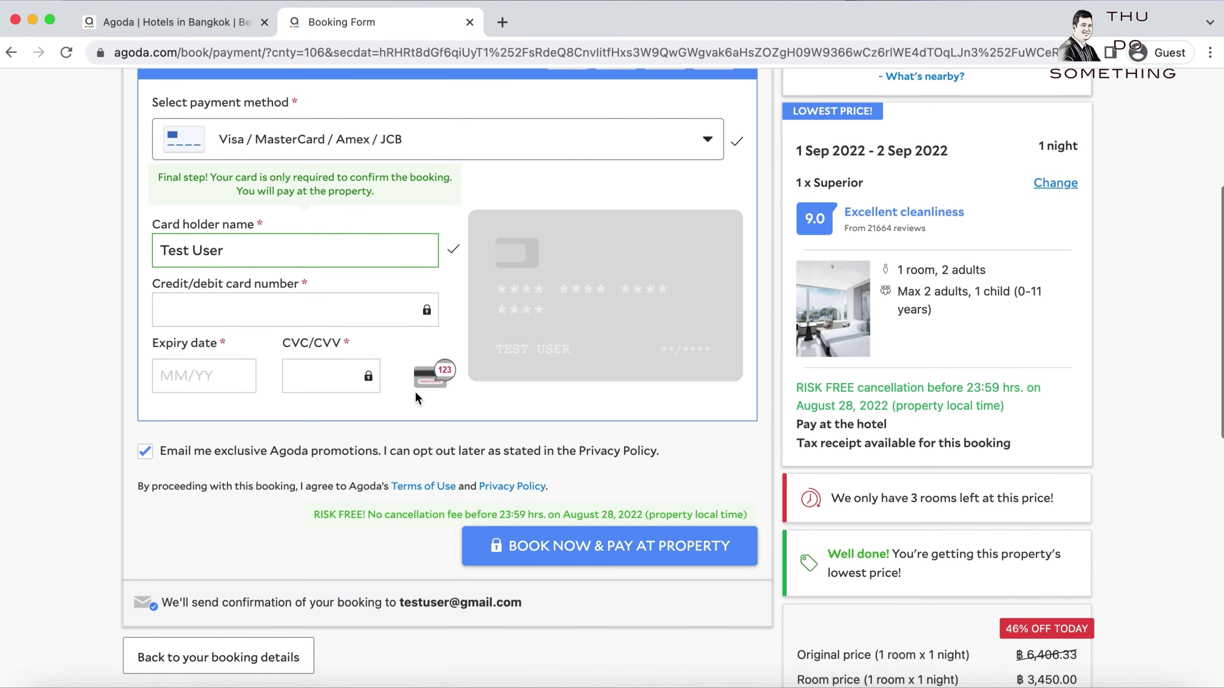
scroll(416, 391, down, 2)
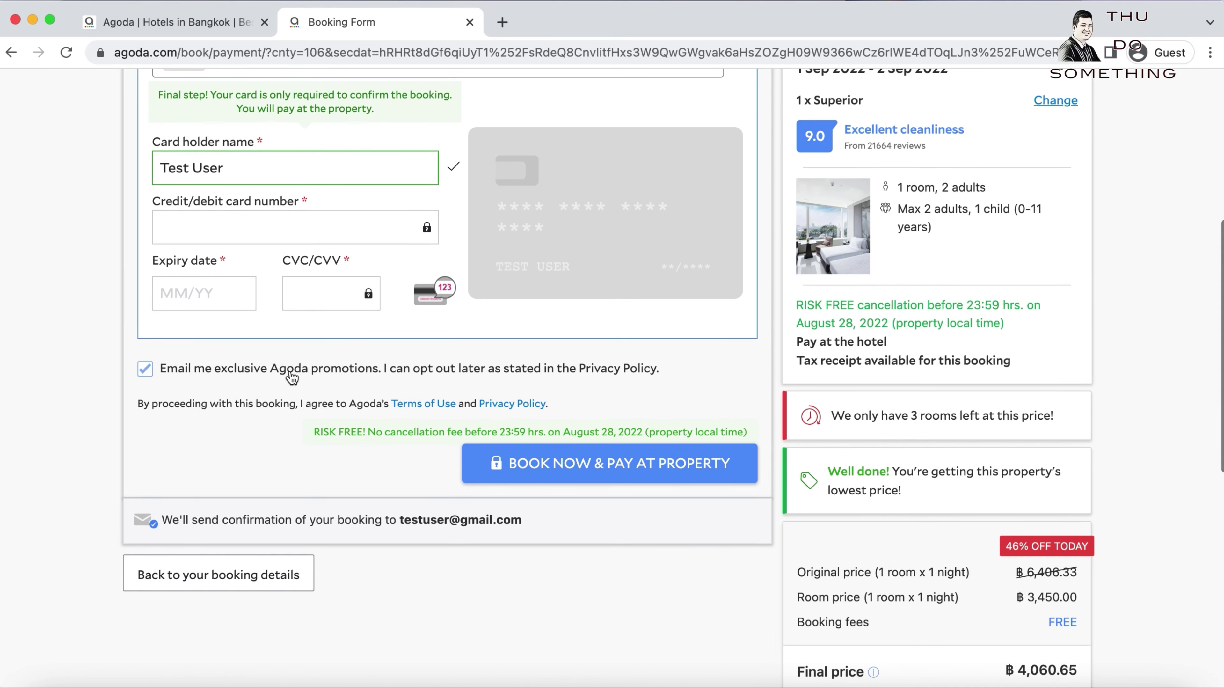
scroll(292, 377, up, 5)
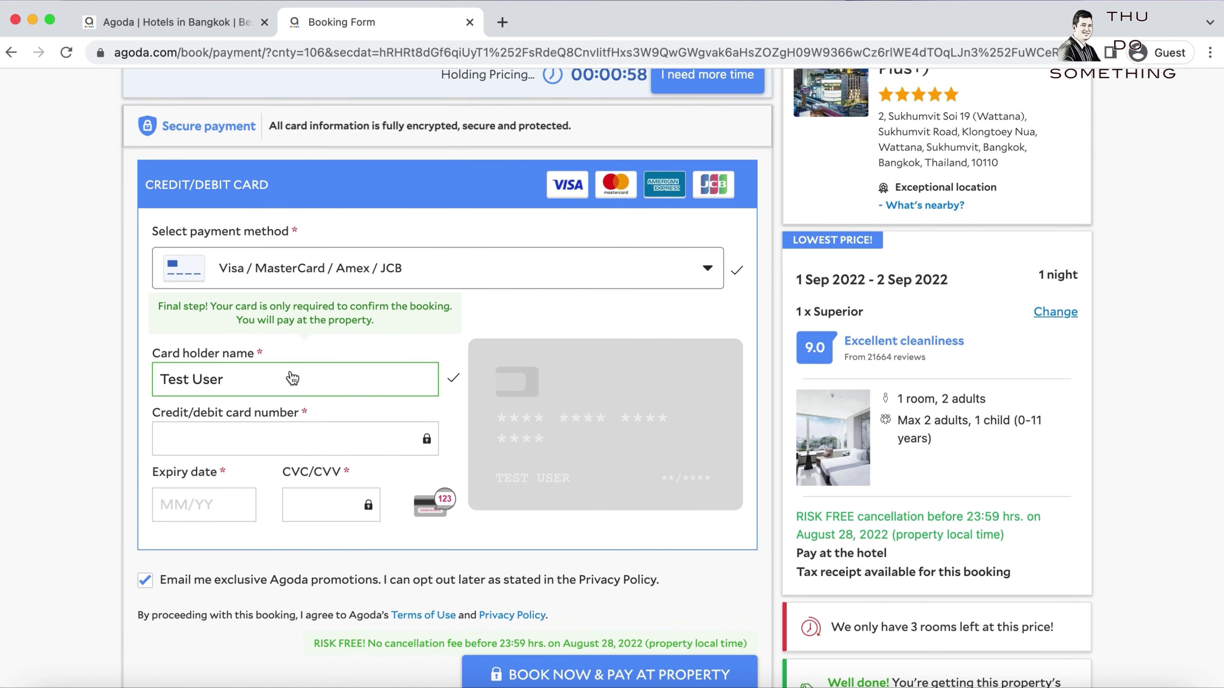
scroll(293, 377, up, 3)
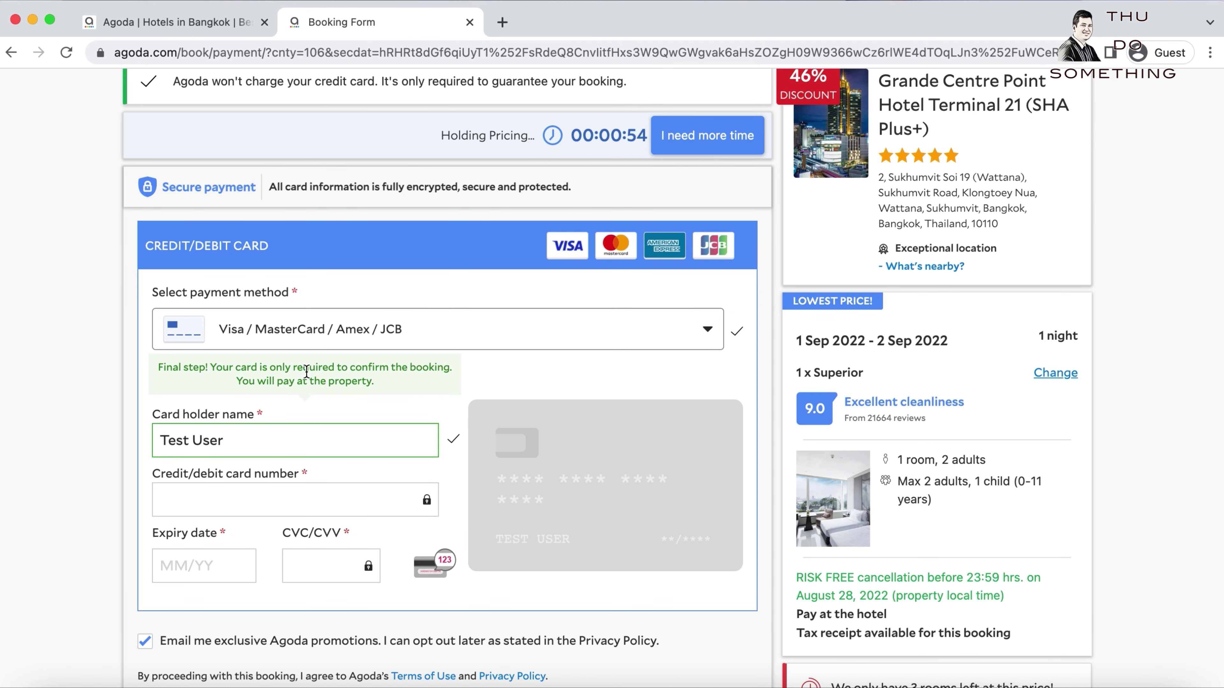
scroll(306, 372, down, 5)
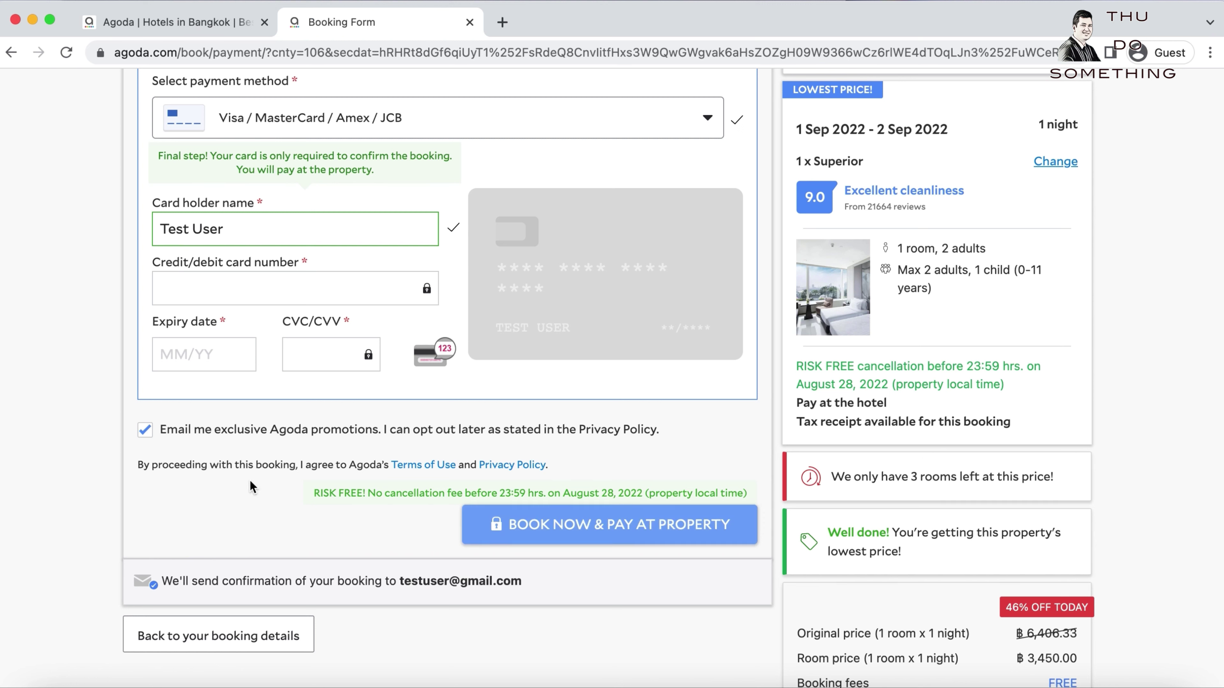
scroll(247, 481, down, 1)
scroll(239, 478, down, 2)
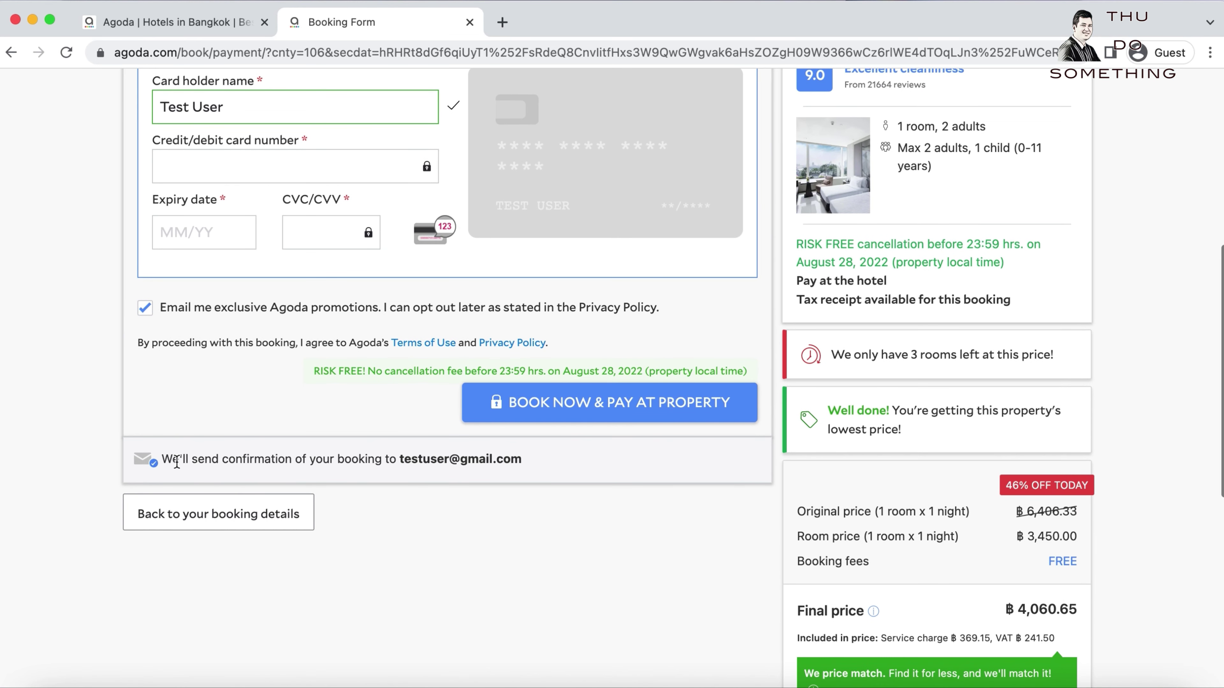
Highlight where the booking confirmation will be sent.
drag(160, 459, 521, 457)
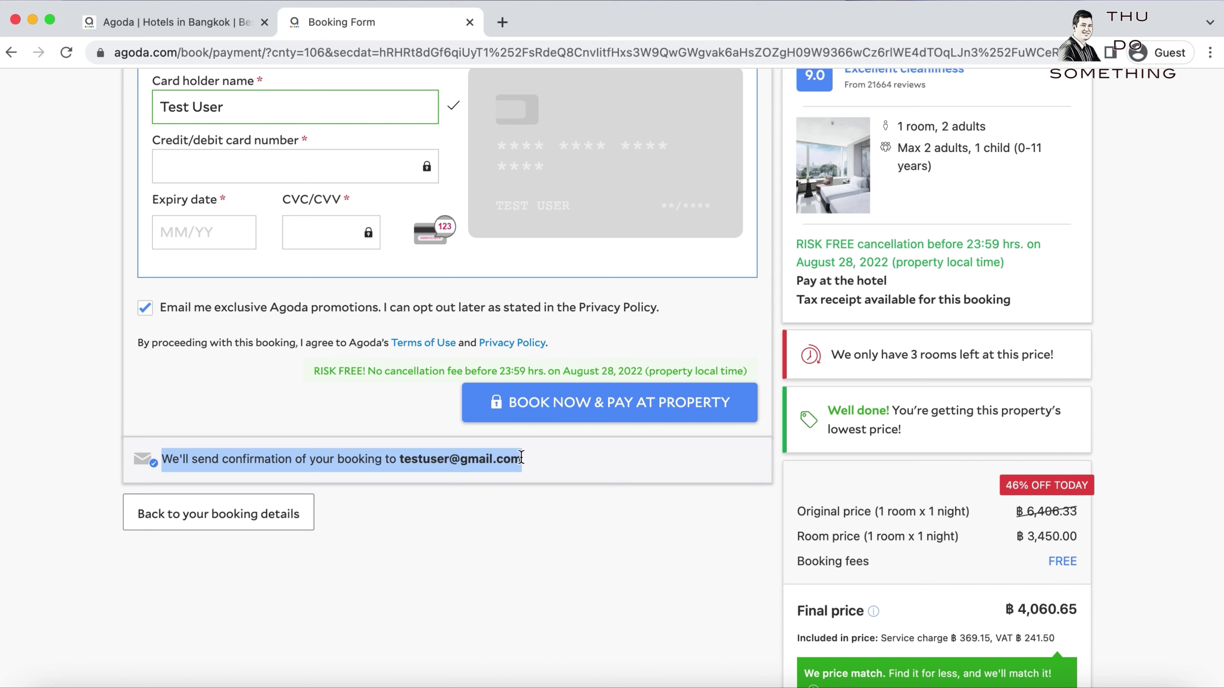
scroll(496, 484, down, 10)
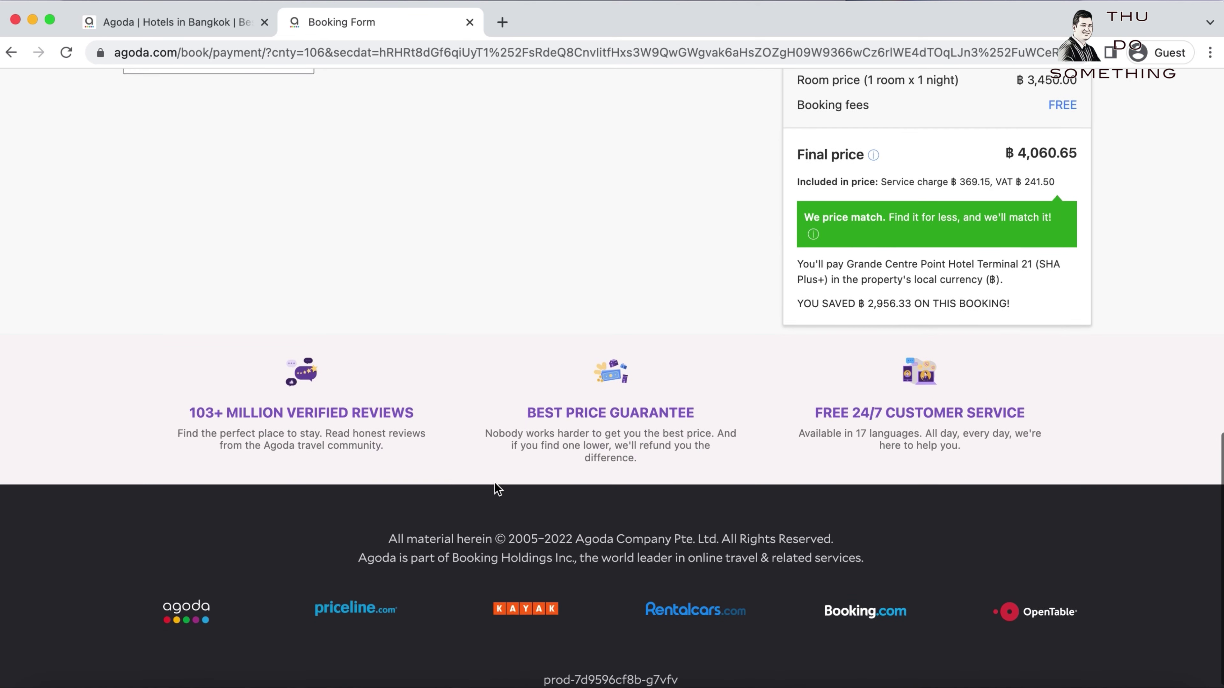
scroll(496, 486, up, 12)
scroll(496, 486, up, 8)
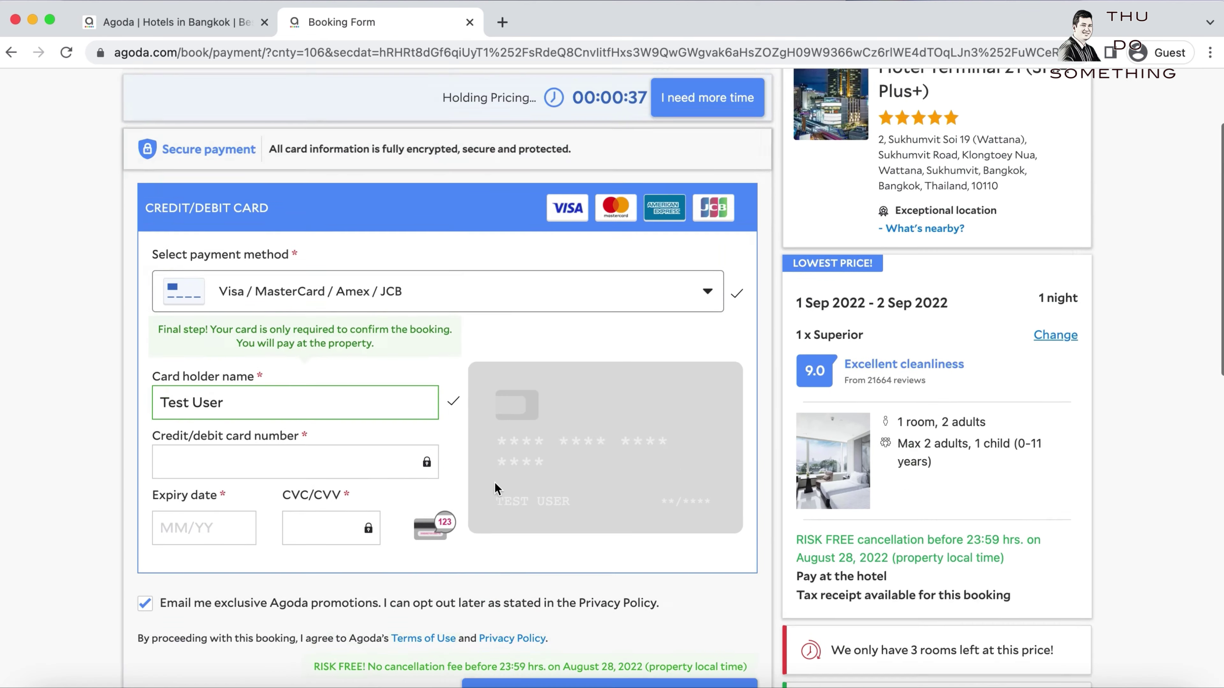